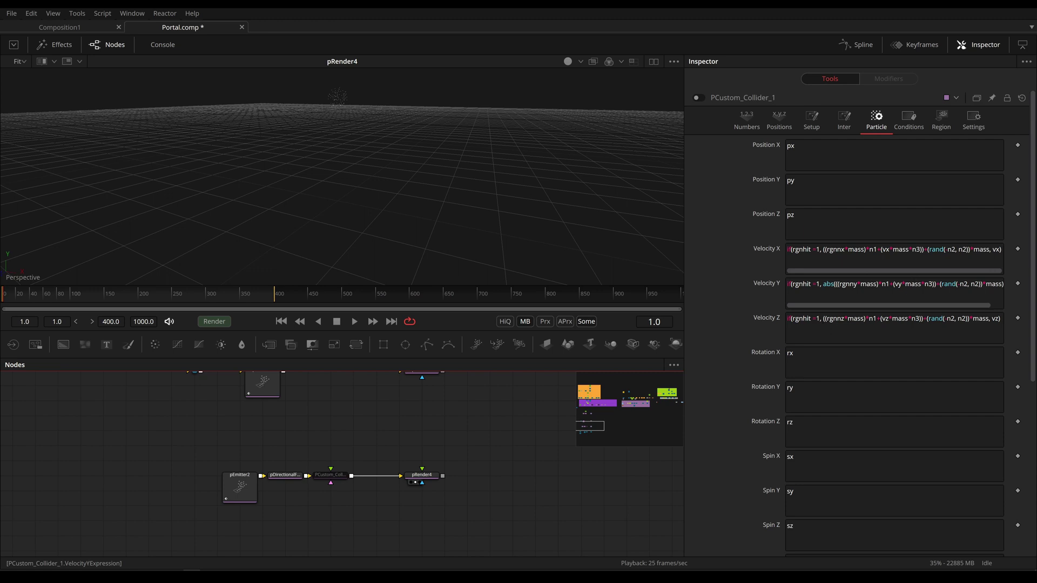
- View pEmitter2's controls and play the particle simulation
left_click(239, 486)
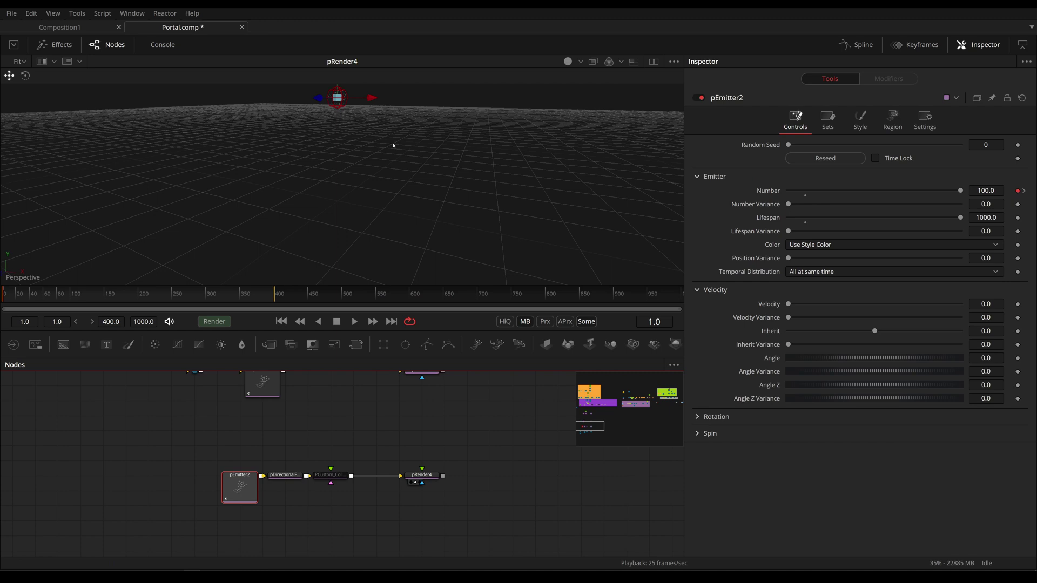
left_click(354, 321)
left_click(336, 321)
- Examine pDirectionalForce2's controls and PCustom_Collider_1's region and particle expressions
left_click(285, 475)
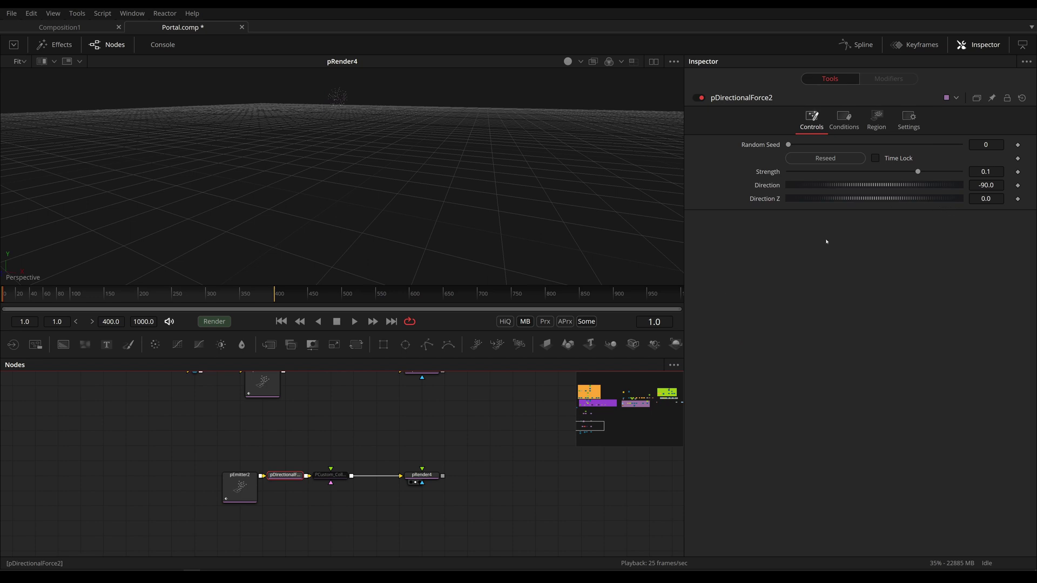
left_click(331, 475)
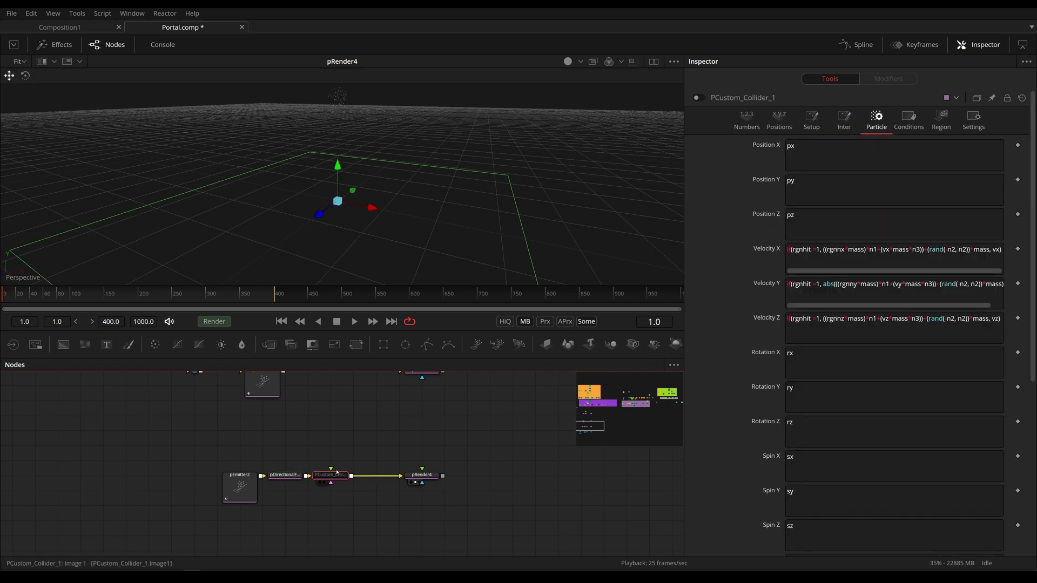
left_click(888, 129)
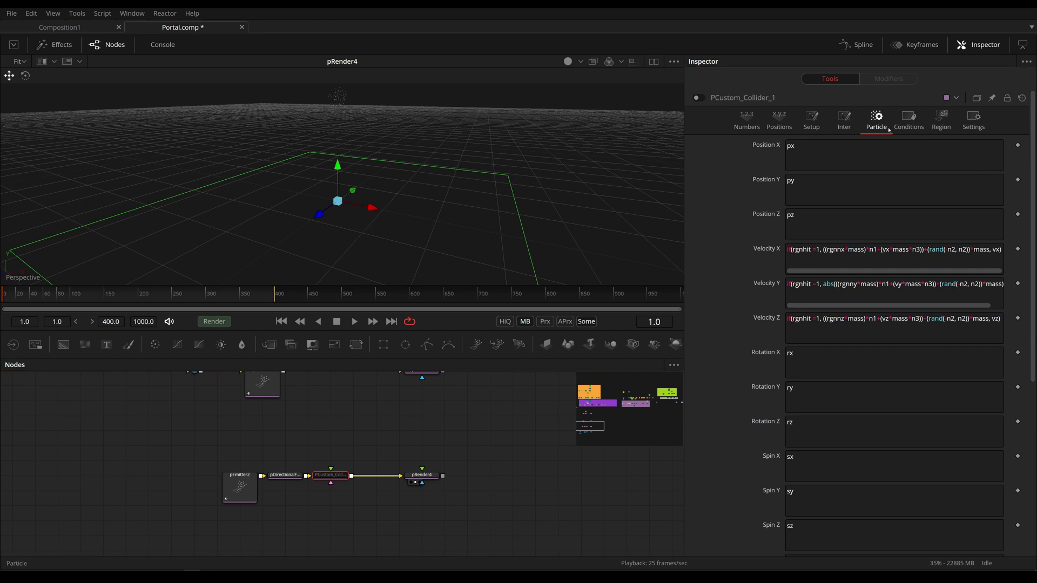
left_click(944, 120)
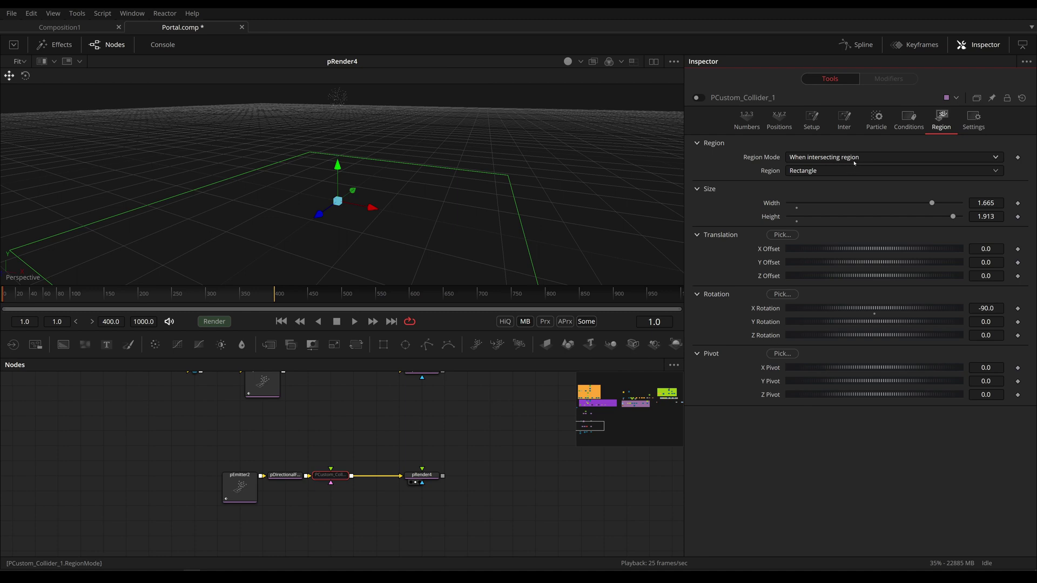
left_click(879, 129)
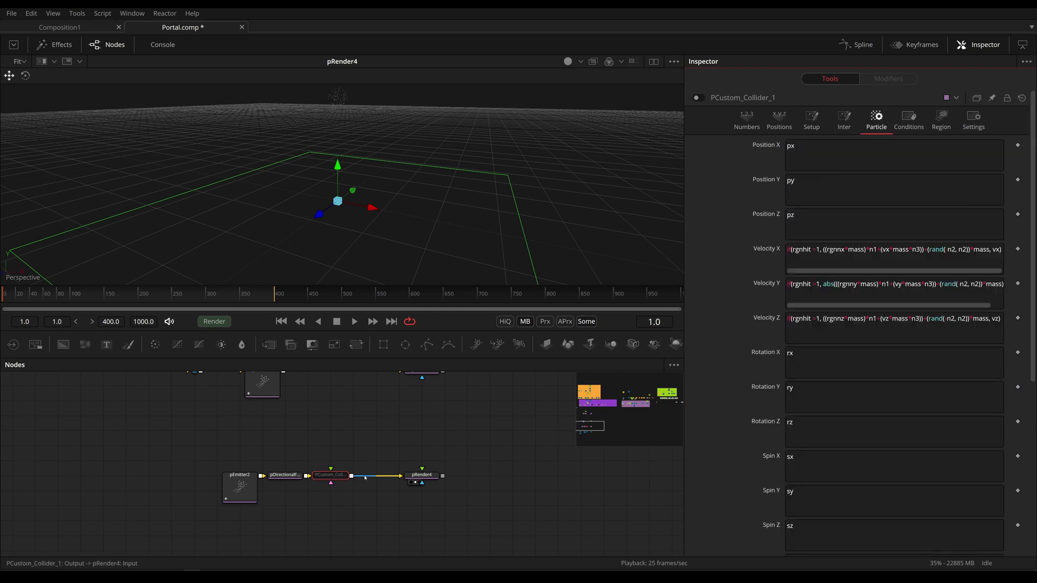
- Enable the PCustom_Collider_1 node and start playing the particle simulation
left_click(342, 475)
key("ctrl+p")
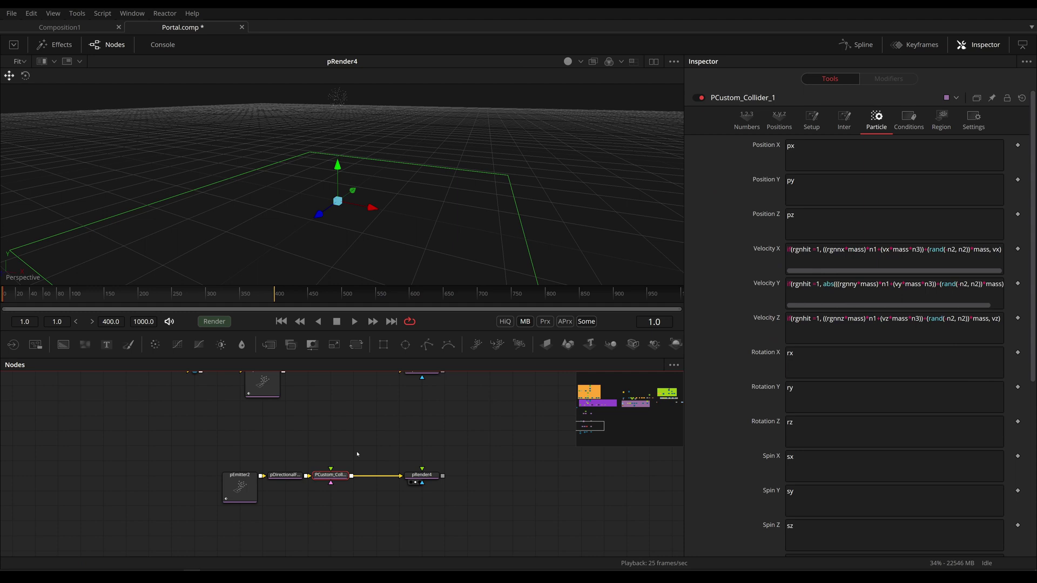
key("space")
left_click(354, 431)
left_click(330, 475)
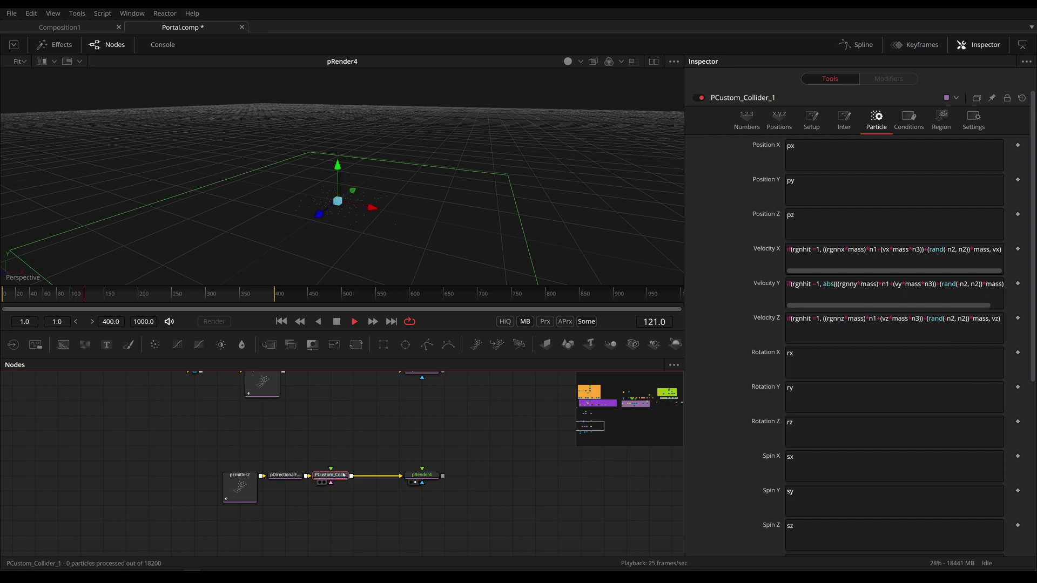
- Examine how the playing particles hit the collider region, and return to the first frame
key("space")
left_click_drag(364, 225, 380, 209)
key("space")
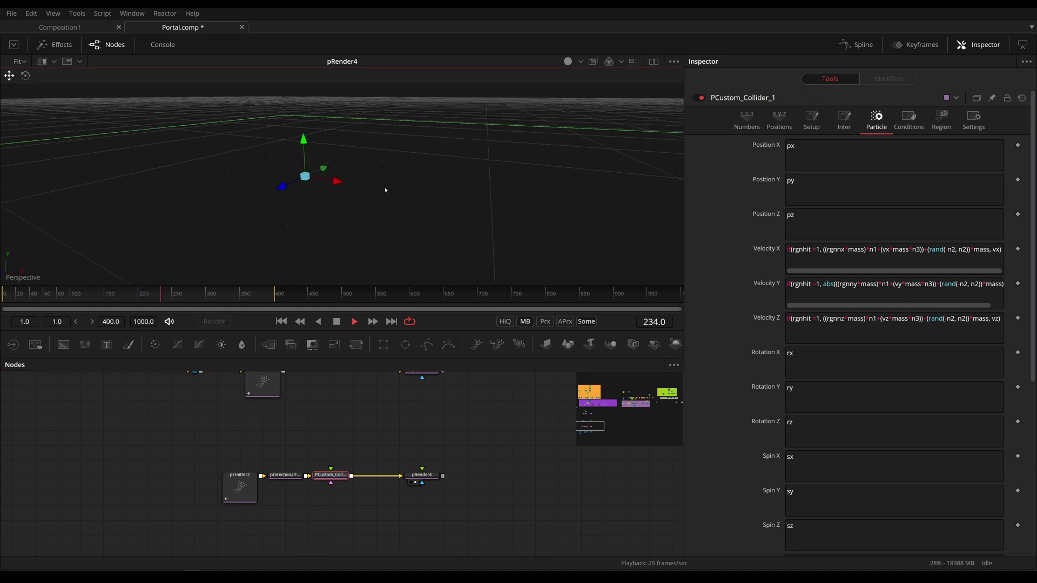
key("space")
left_click(281, 322)
left_click(357, 433)
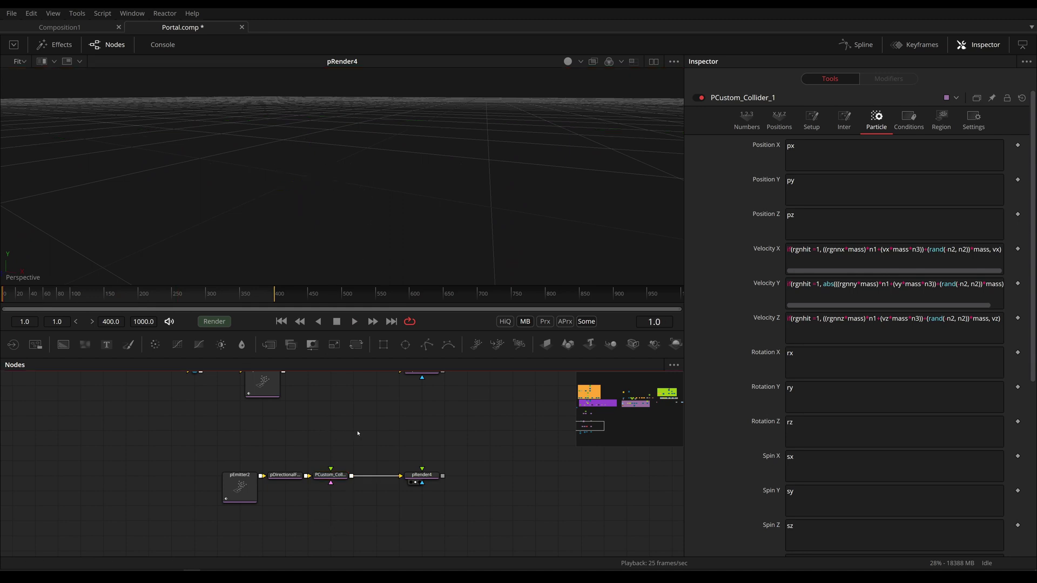
- Add a pBounce node and put it in place of PCustom_Collider_1 between pDirectionalForce2 and pRender4
key("shift+space")
type("pbo")
key("Return")
left_click_drag(332, 431, 332, 520)
left_click_drag(330, 476, 353, 430)
left_click_drag(331, 521, 330, 476)
- Give pBounce1 a Rectangle region with X Rotation -90, width 0.953 and height 0.853
left_click(876, 121)
left_click(831, 157)
left_click(827, 167)
left_click(828, 157)
left_click(827, 169)
double_click(985, 295)
type("-90")
key("Tab")
left_click_drag(805, 190, 952, 190)
left_click_drag(805, 203, 934, 209)
- Play the simulation to see the particles bounce on pBounce1's region, and return to the first frame
left_click(354, 321)
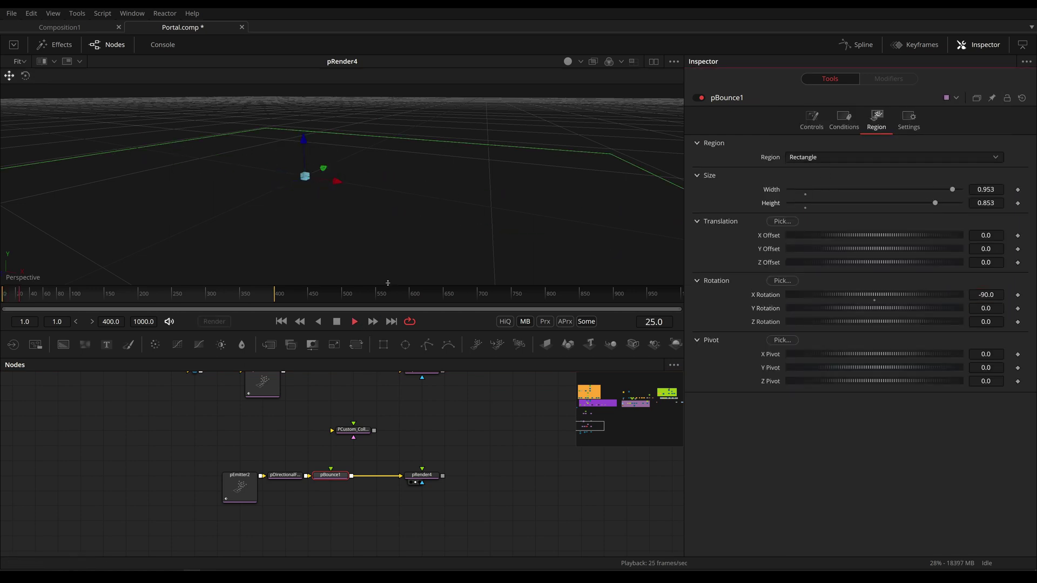
left_click_drag(396, 240, 322, 264)
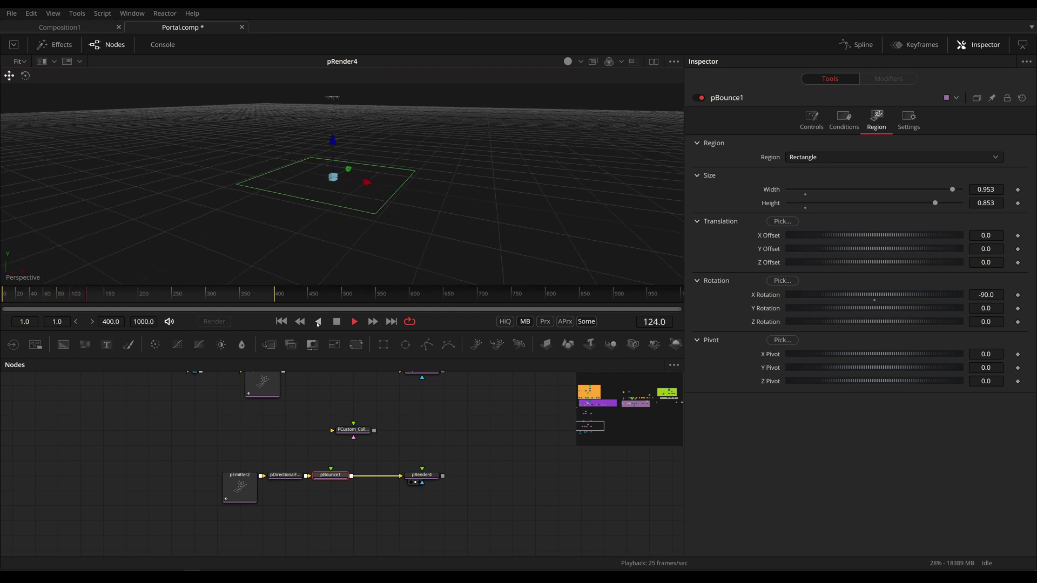
left_click(337, 321)
left_click(280, 322)
- Set pBounce1's Elasticity to 0.16 and Roughness to 20.0, and play the simulation
left_click(812, 118)
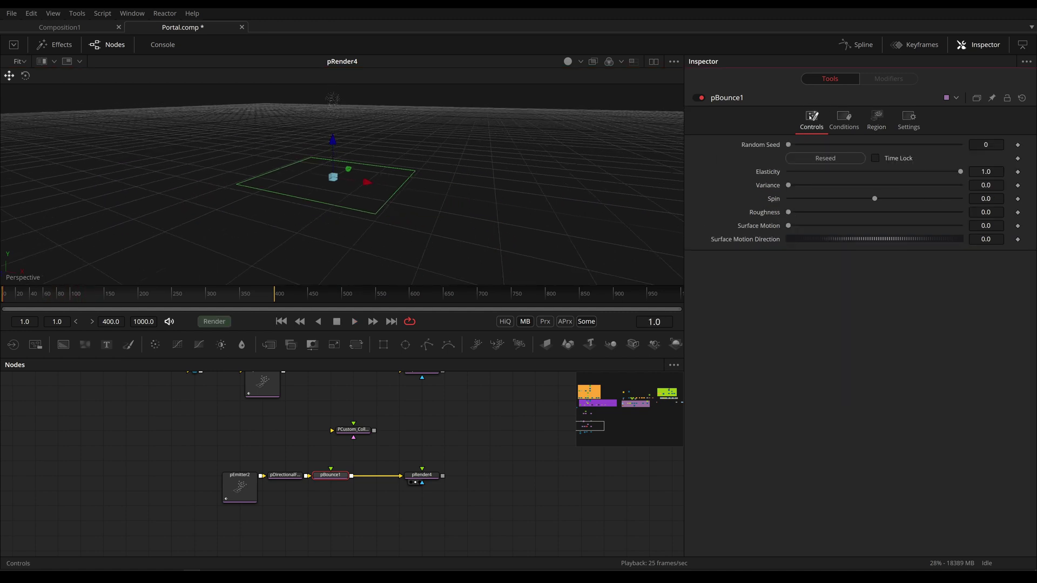
left_click_drag(954, 174, 821, 172)
left_click_drag(789, 213, 964, 214)
left_click(355, 321)
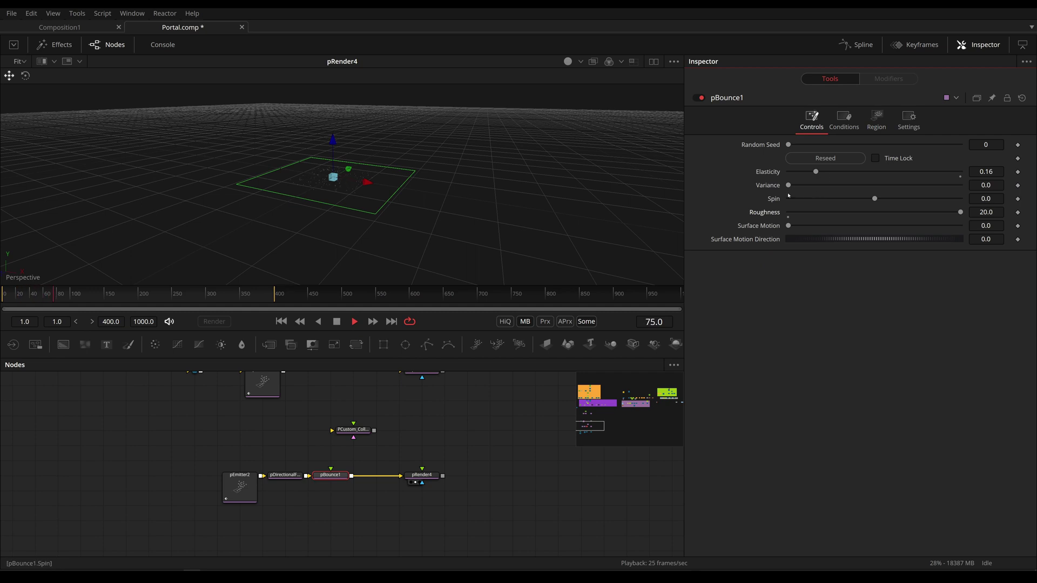
left_click(337, 322)
- Delete pBounce1 and reinsert PCustom_Collider_1 between pDirectionalForce2 and pRender4
left_click(331, 475)
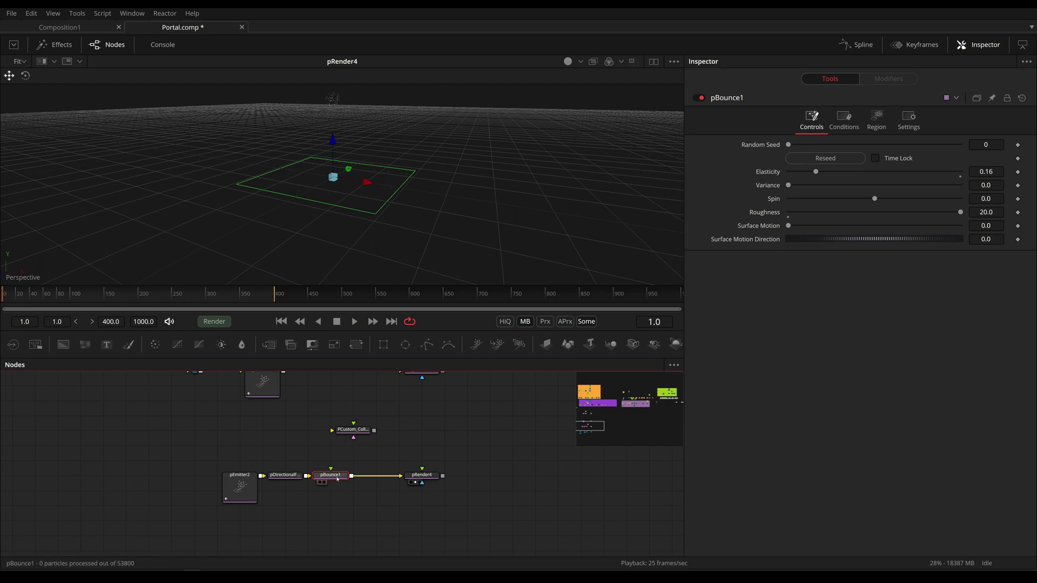
key("Delete")
left_click_drag(355, 432, 331, 476)
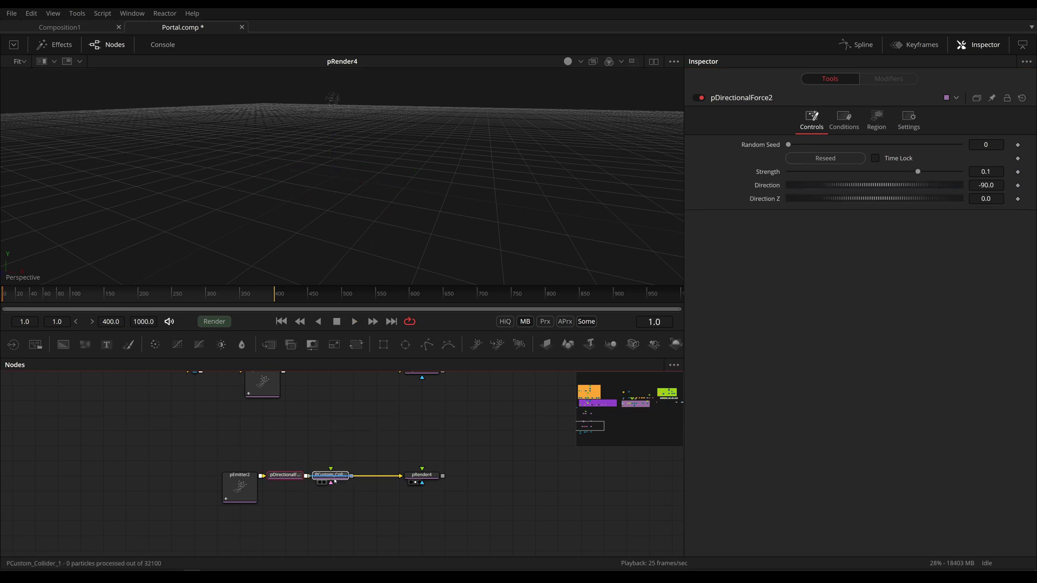
- Set PCustom_Collider_1's Number In 1 to 0.176 and play the simulation
left_click(747, 119)
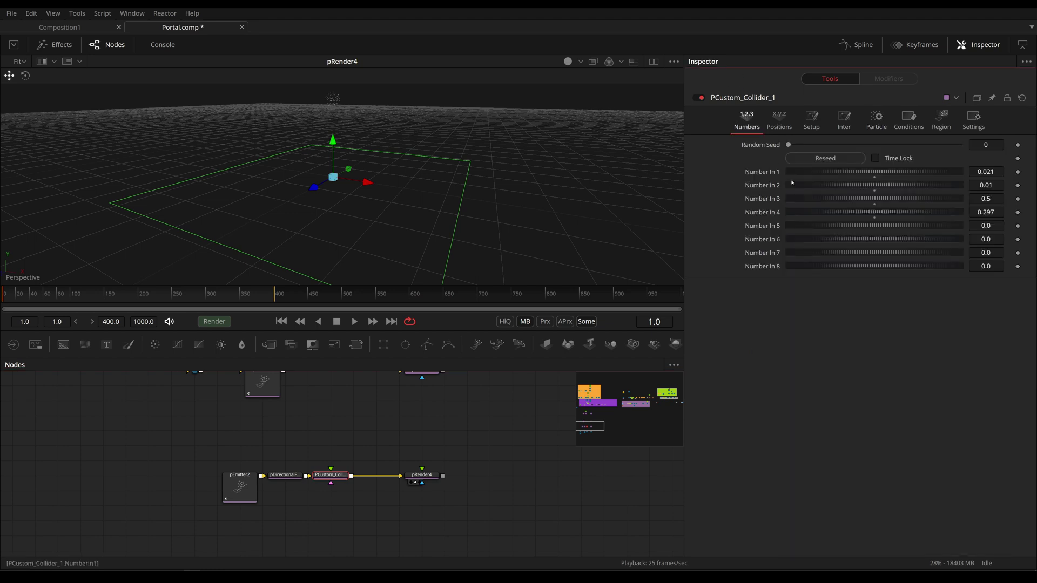
left_click_drag(868, 179, 885, 179)
left_click(354, 321)
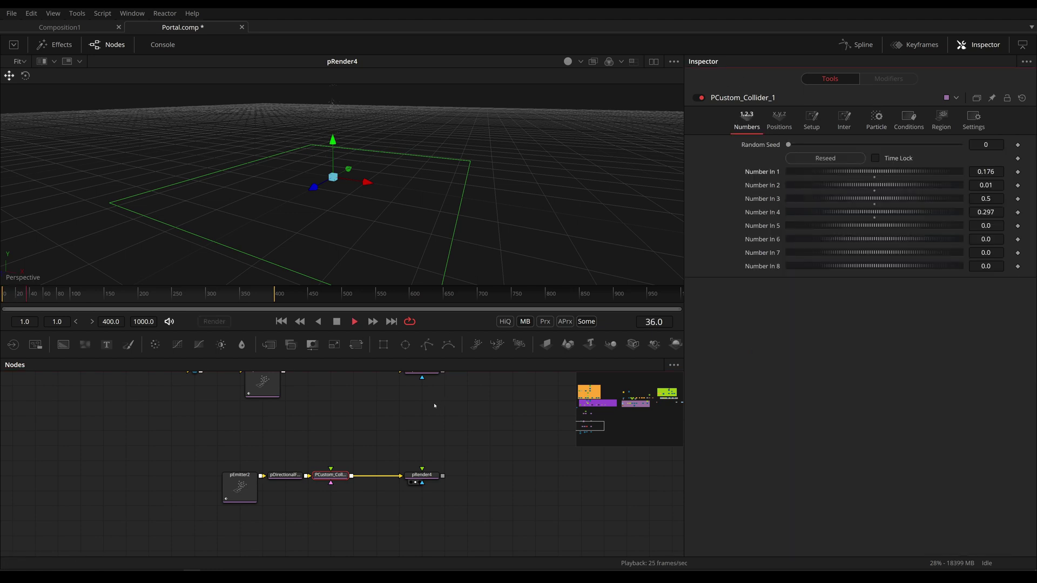
left_click(355, 321)
- Set PCustom_Collider_1's Number In 1 to 0.028, and replay the simulation before returning to the first frame
left_click_drag(475, 162, 294, 236)
left_click_drag(930, 173, 902, 176)
scroll(463, 118, "up", 5)
left_click(281, 321)
left_click(354, 321)
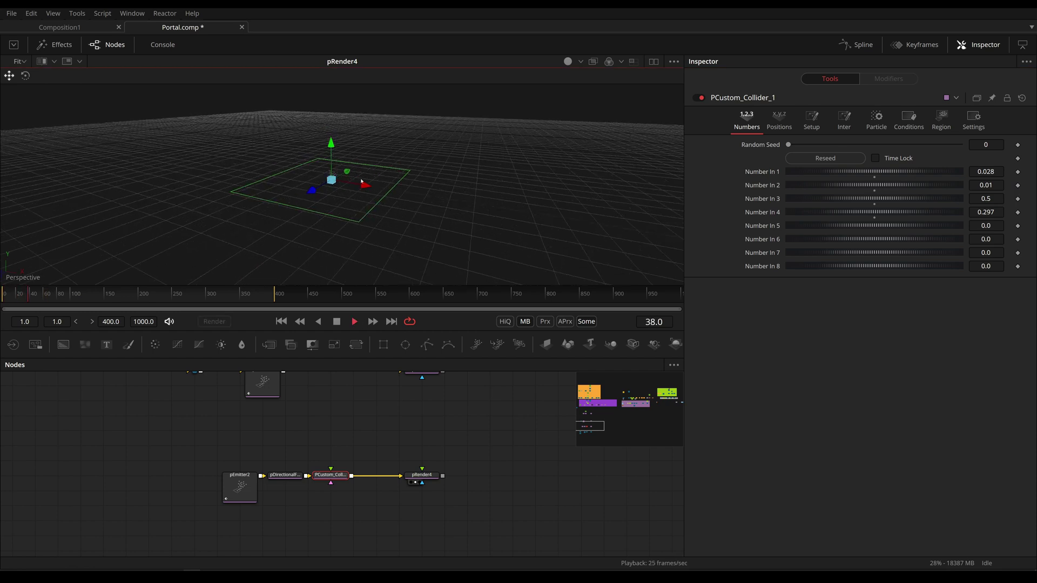
scroll(394, 226, "up", 3)
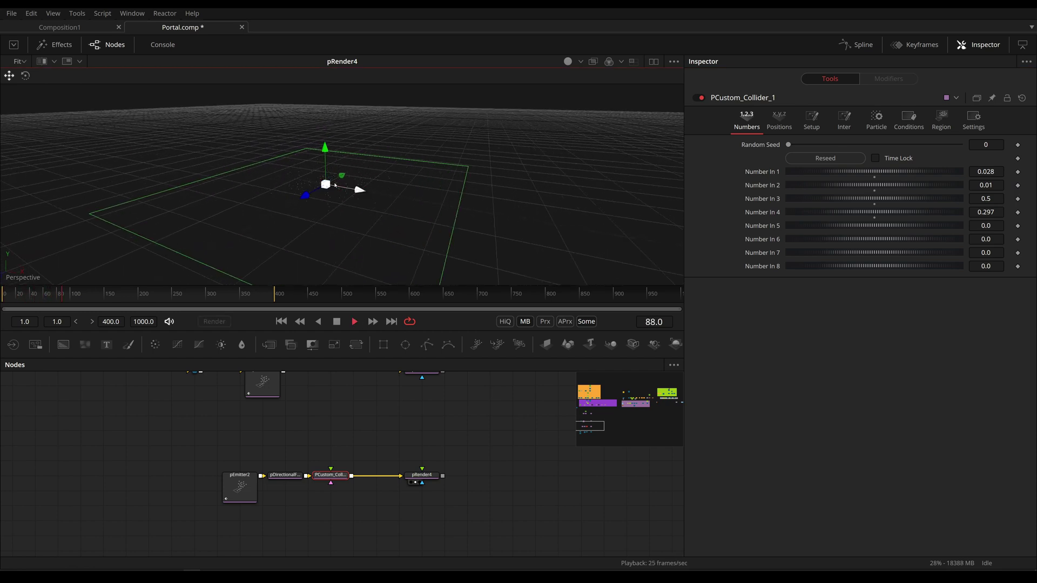
left_click(336, 321)
left_click(280, 321)
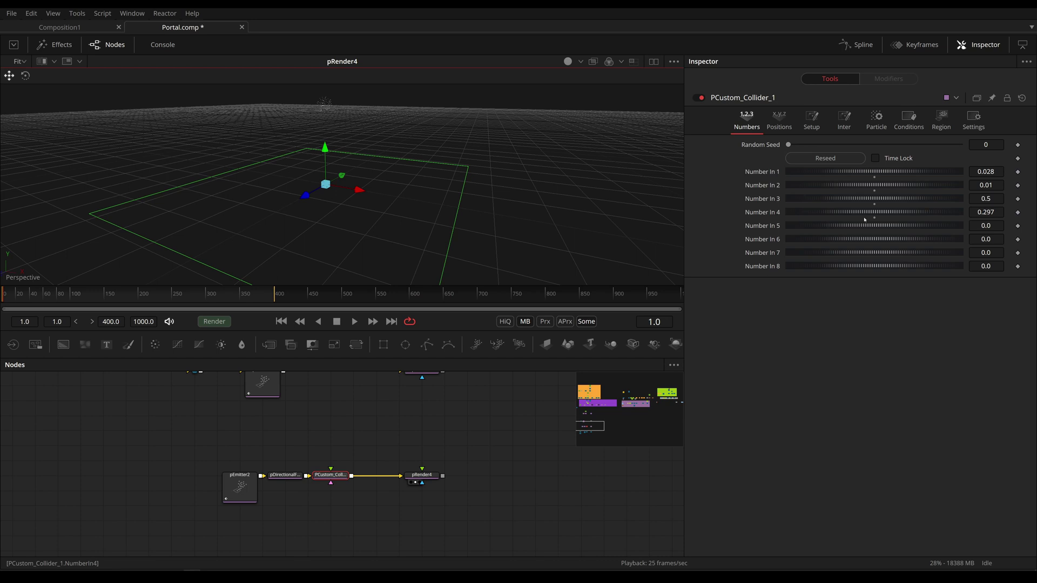
- Set Number In 4 to 0.627, and play the simulation before returning to the first frame
left_click_drag(873, 216, 920, 213)
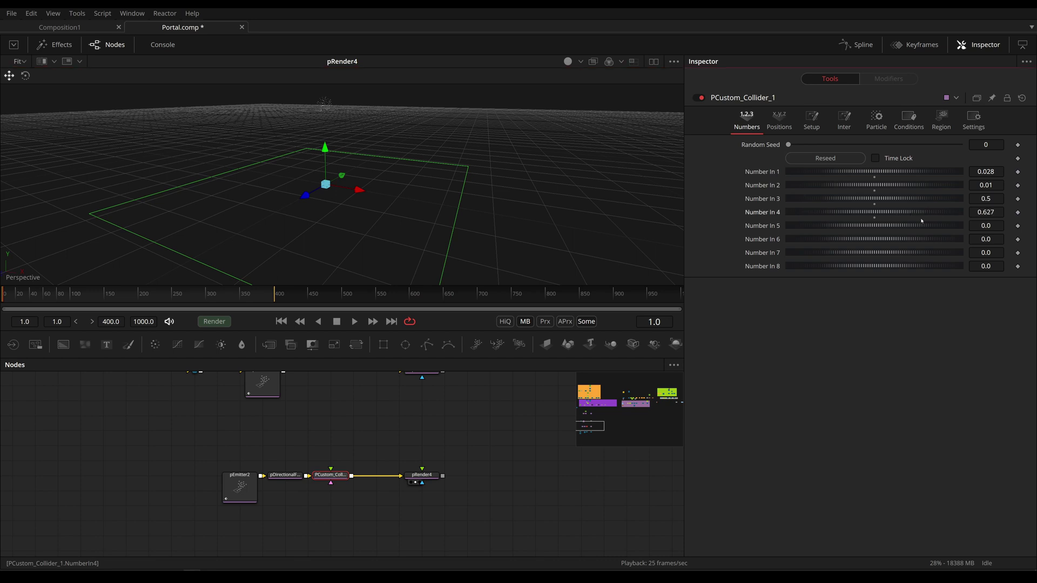
left_click(354, 322)
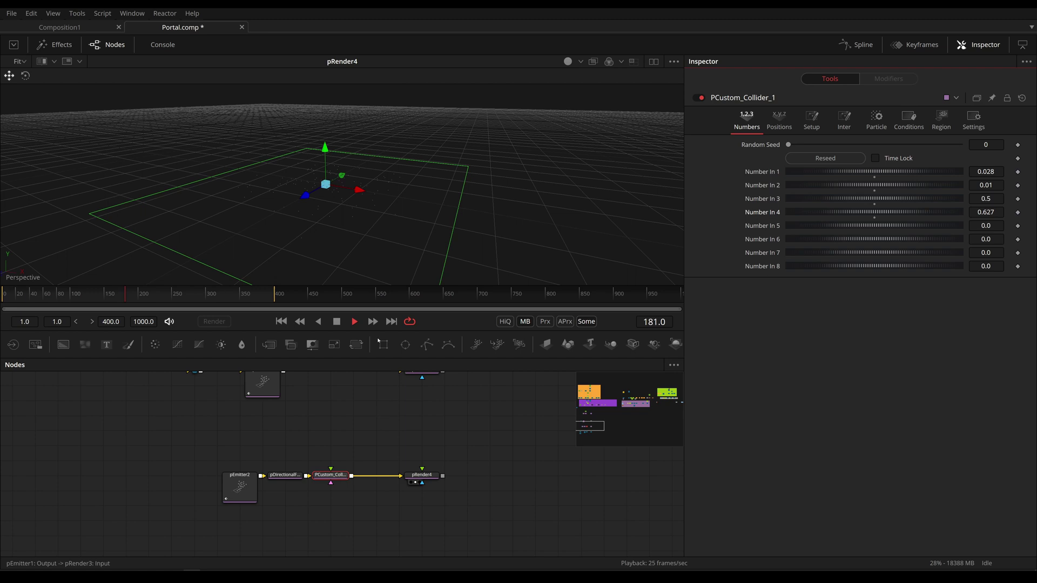
left_click(336, 321)
left_click(281, 321)
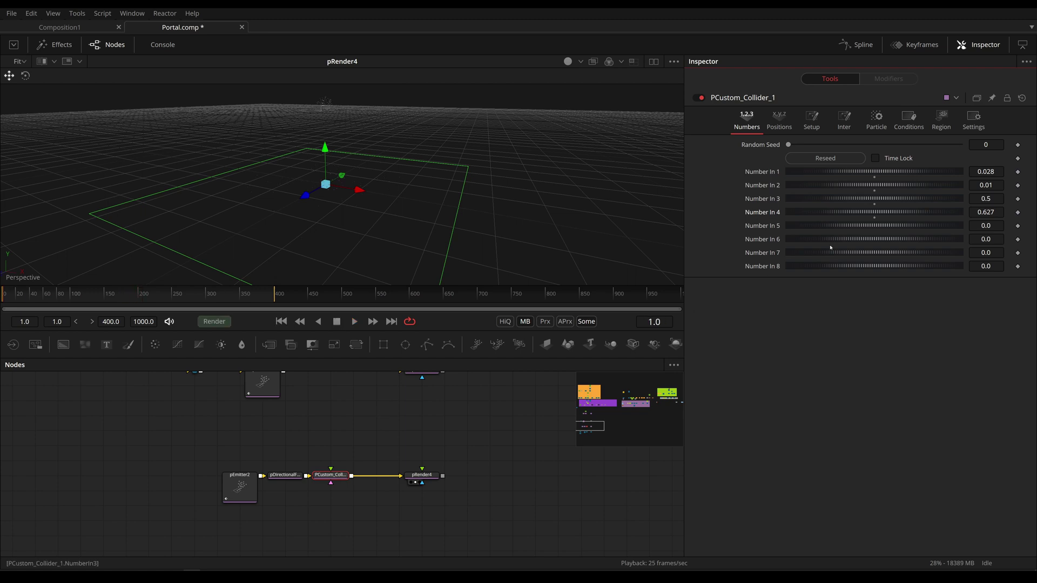
- Set PCustom_Collider_1's Number In 4 to 0.168
left_click(985, 212)
type("0.168")
key("Return")
- Examine PCustom_Collider_1's velocity expressions and the rgnhit condition in its Mass expression
left_click(876, 119)
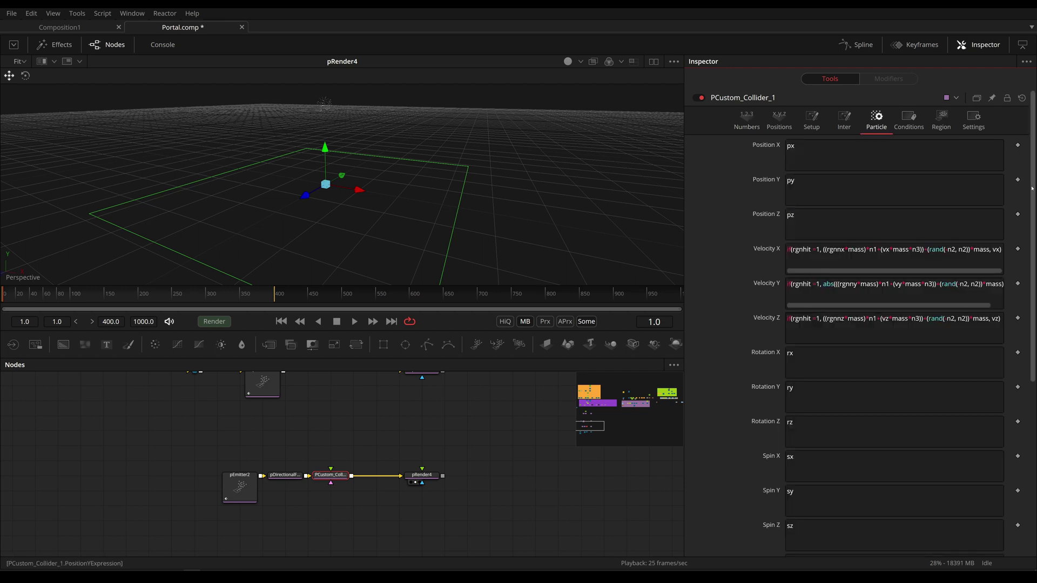
left_click_drag(787, 249, 1021, 413)
left_click(956, 265)
left_click_drag(886, 422, 807, 417)
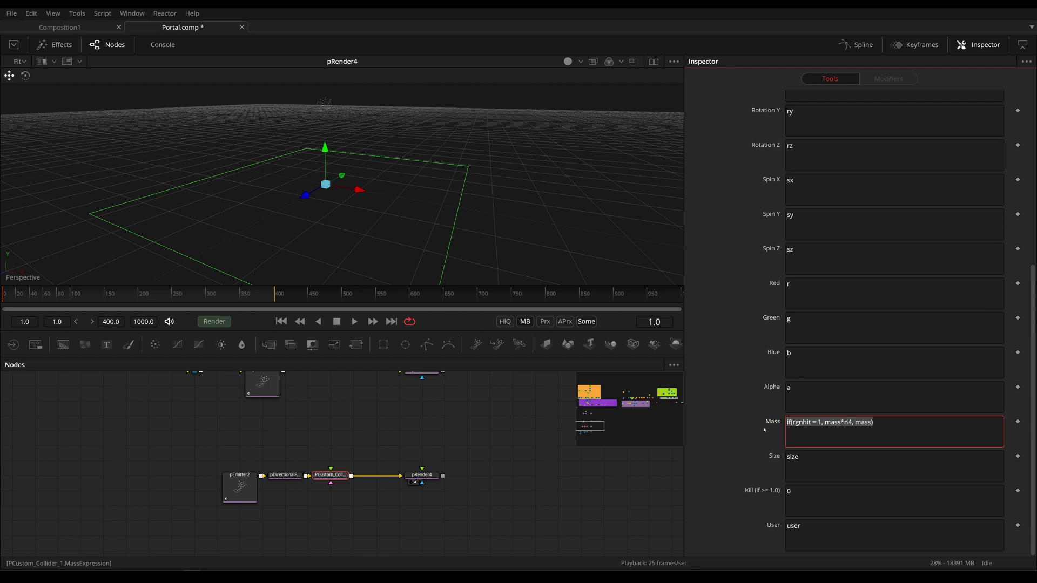
left_click(703, 397)
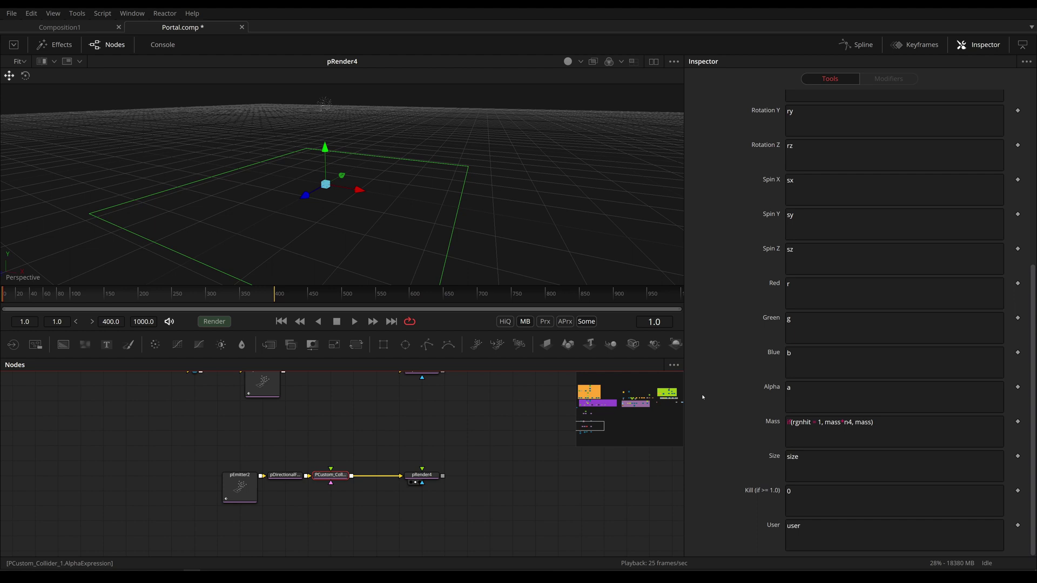
scroll(786, 115, "up", 5)
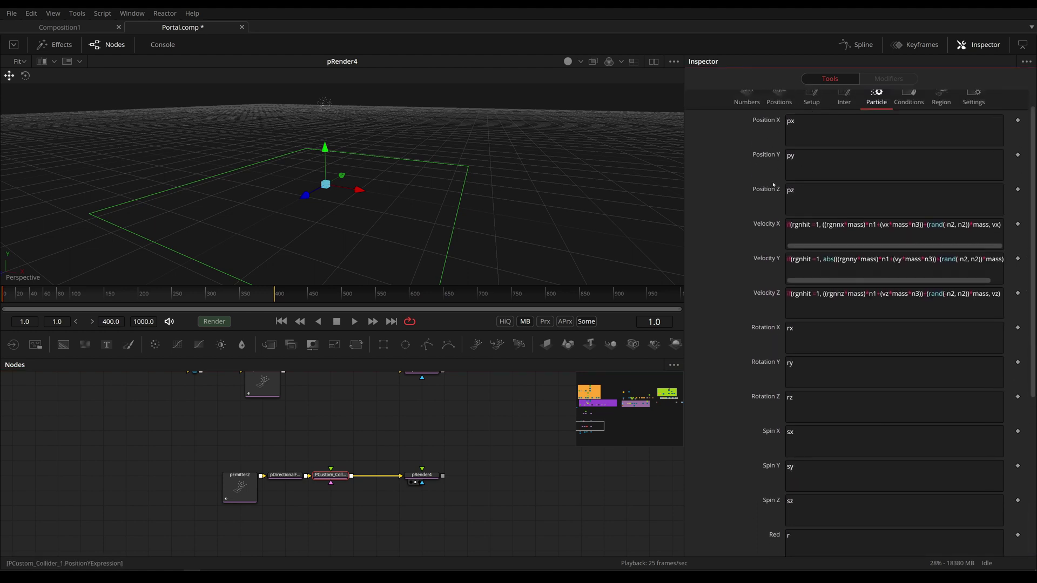
left_click_drag(1032, 267, 1032, 422)
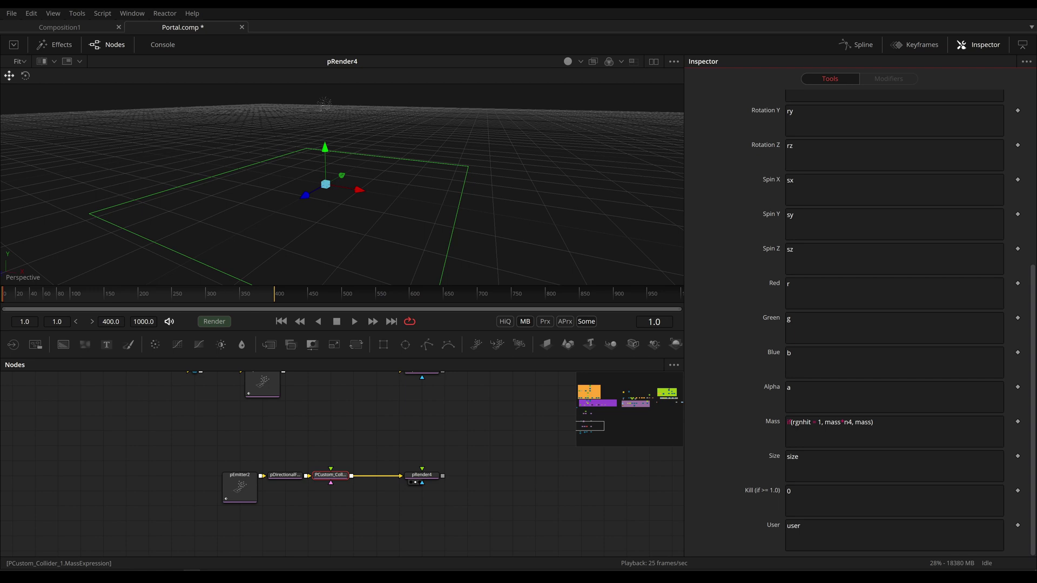
left_click(801, 422)
double_click(800, 422)
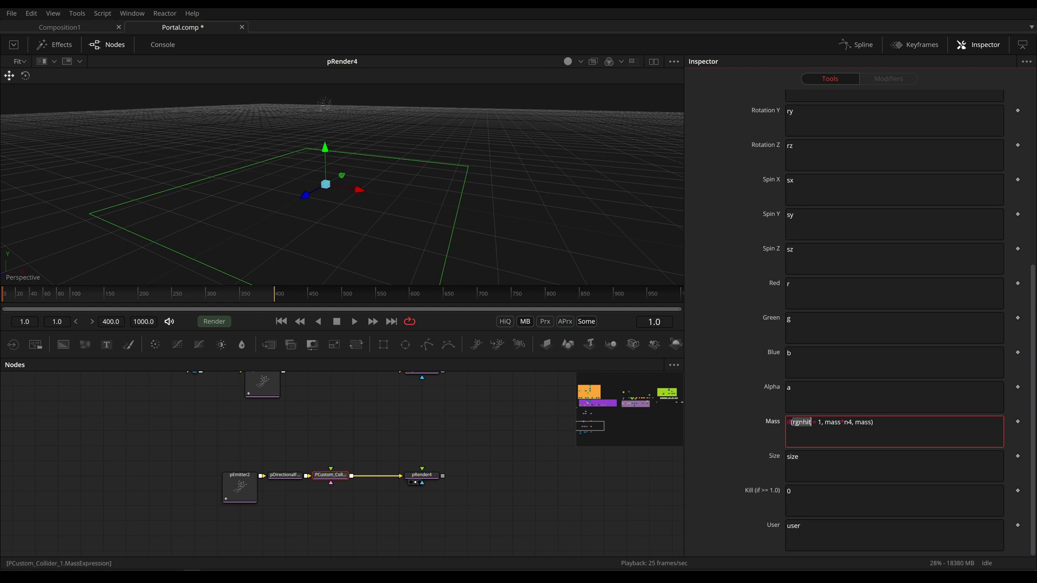
left_click(803, 422)
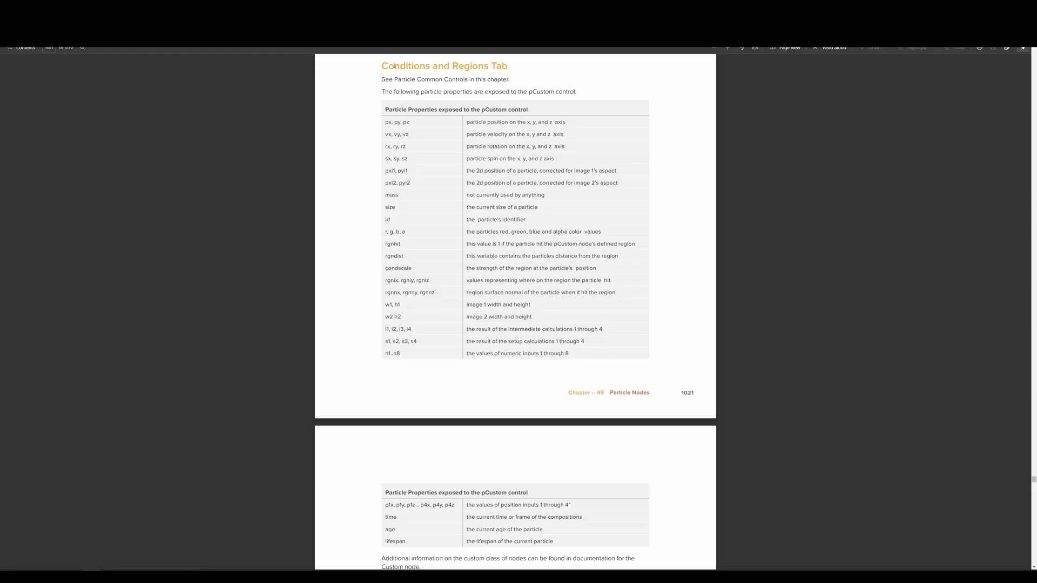
- Read the manual's Conditions and Regions Tab section and its table of particle properties exposed to pCustom
left_click_drag(382, 66, 508, 66)
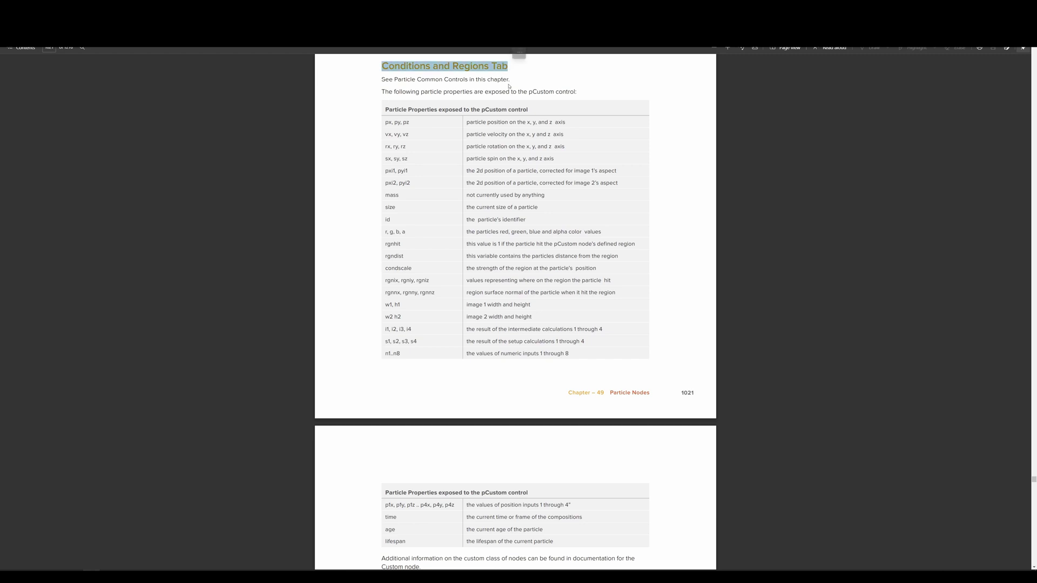
scroll(518, 60, "up", 5)
scroll(515, 313, "up", 10)
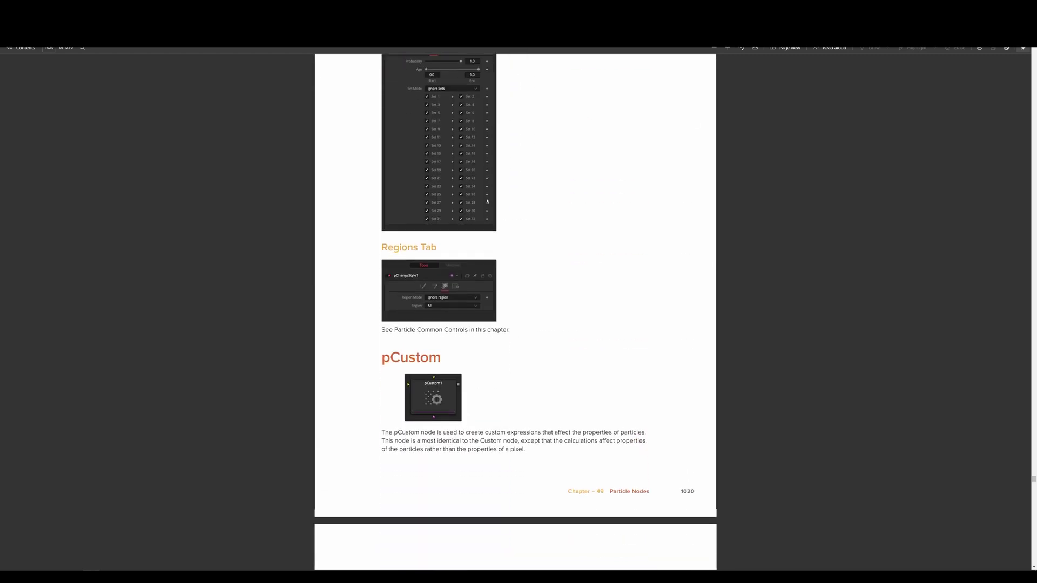
scroll(452, 312, "down", 10)
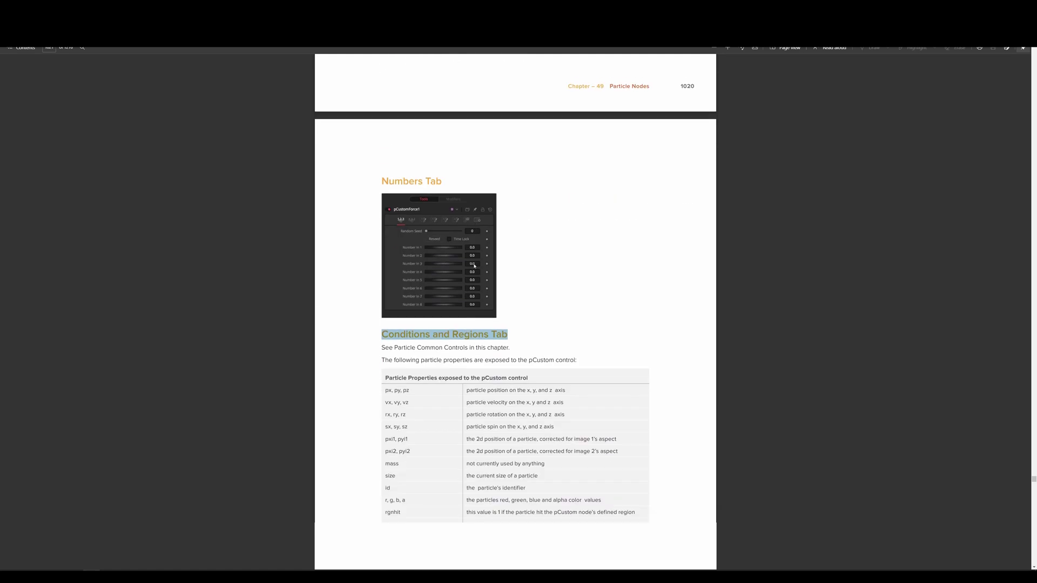
scroll(463, 239, "up", 1)
left_click_drag(385, 172, 514, 338)
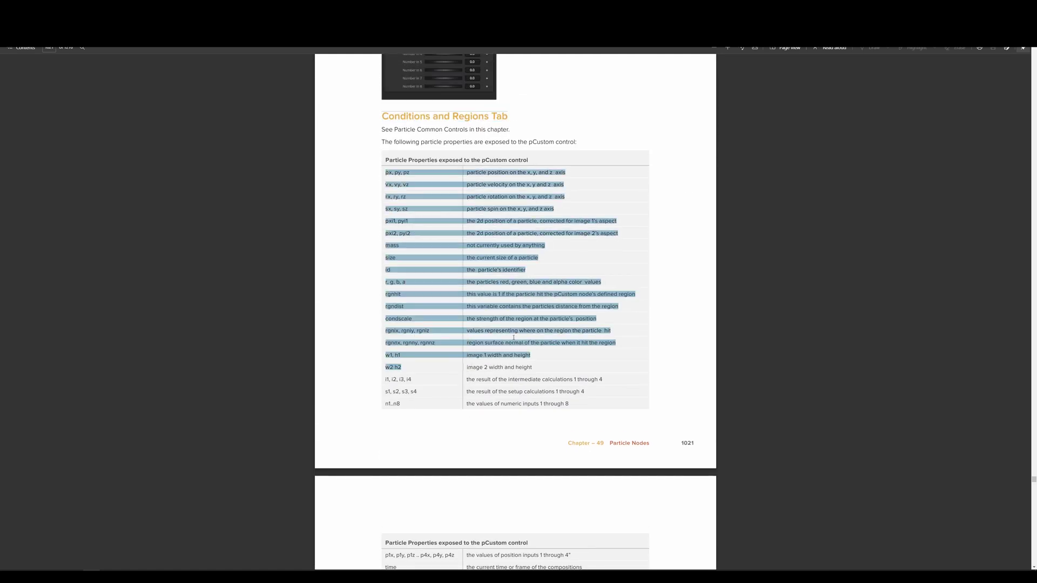
left_click(518, 331)
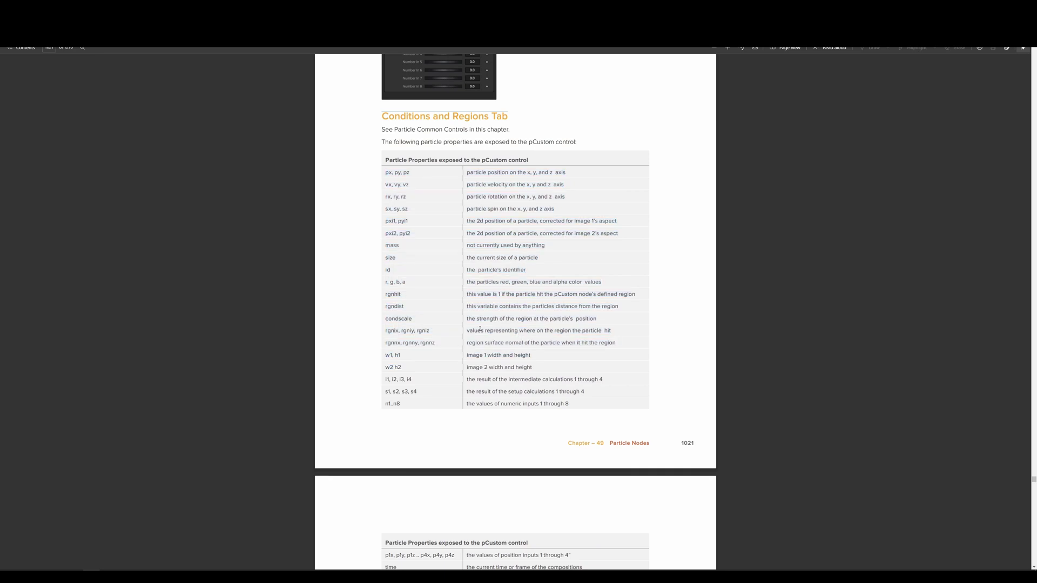
scroll(511, 369, "down", 2)
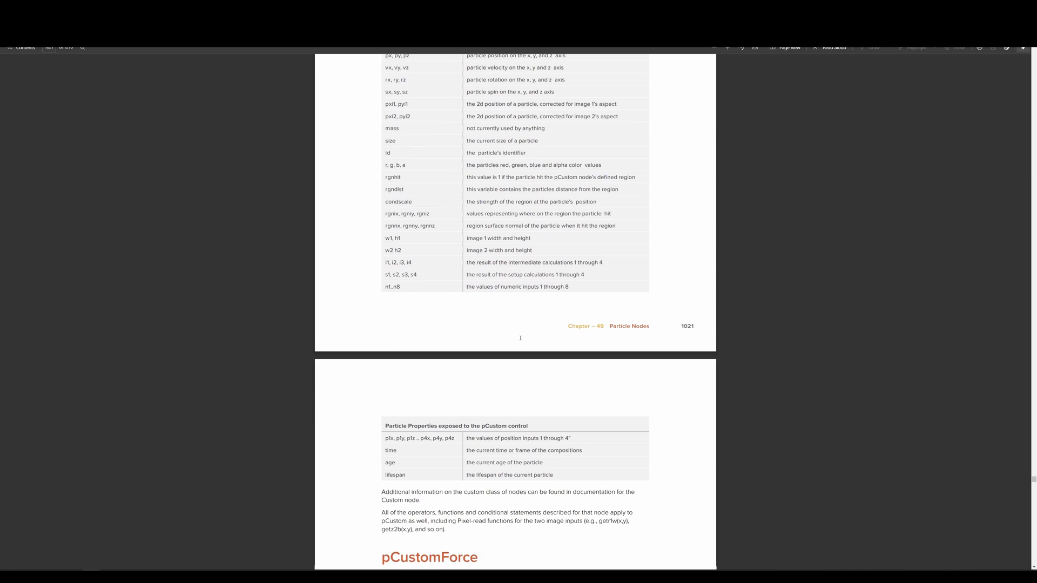
scroll(440, 317, "up", 1)
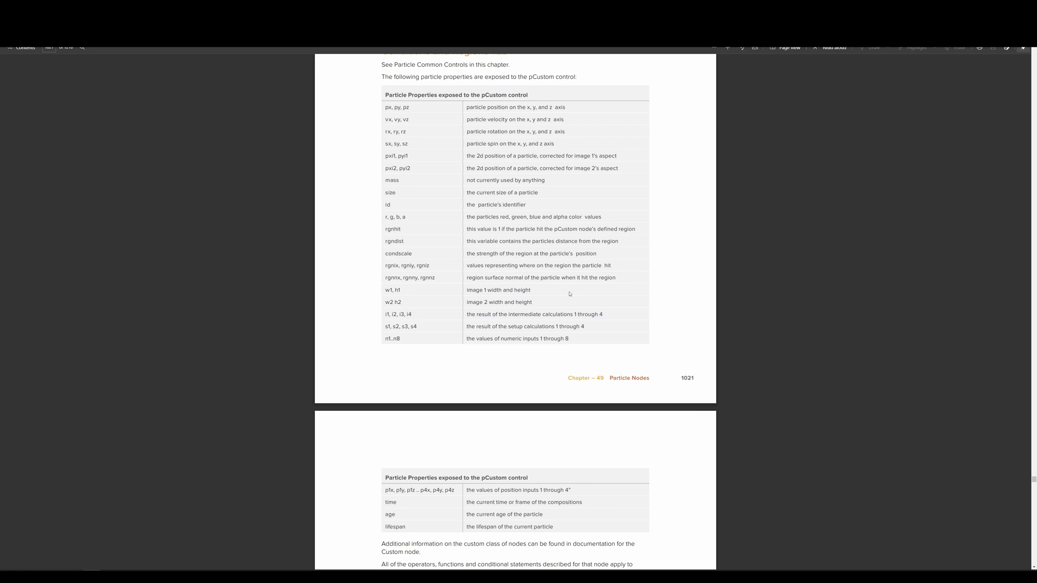
- Examine the rgndist entry in the particle properties table, and switch back to Fusion
left_click_drag(385, 245, 591, 242)
left_click(454, 244)
right_click(192, 576)
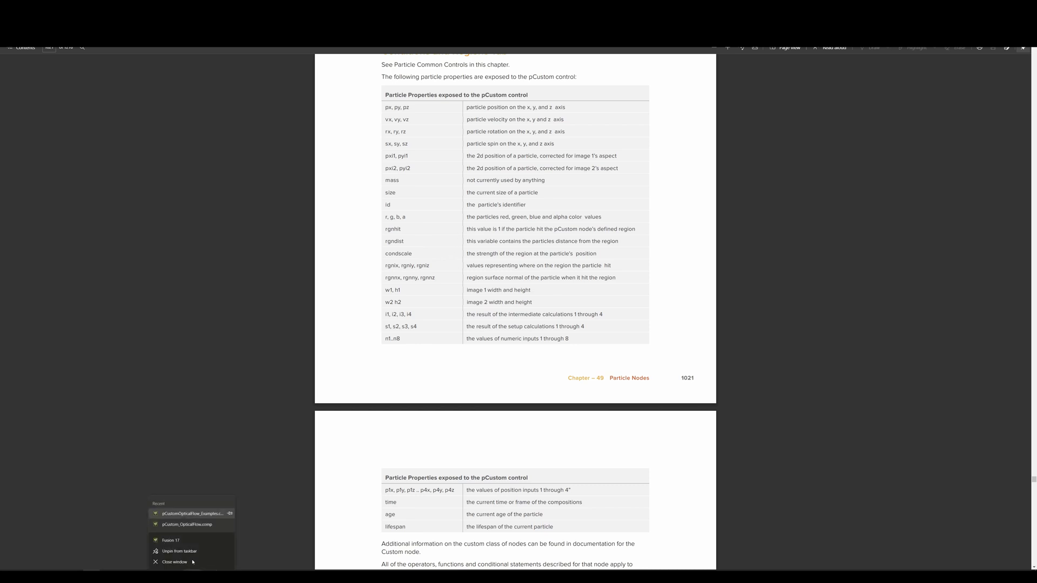
left_click(192, 575)
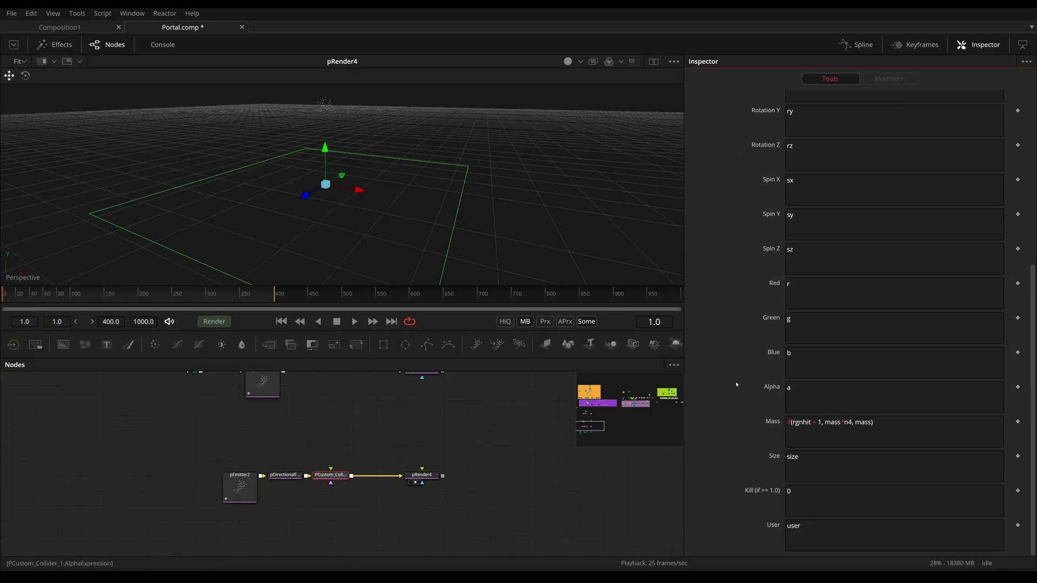
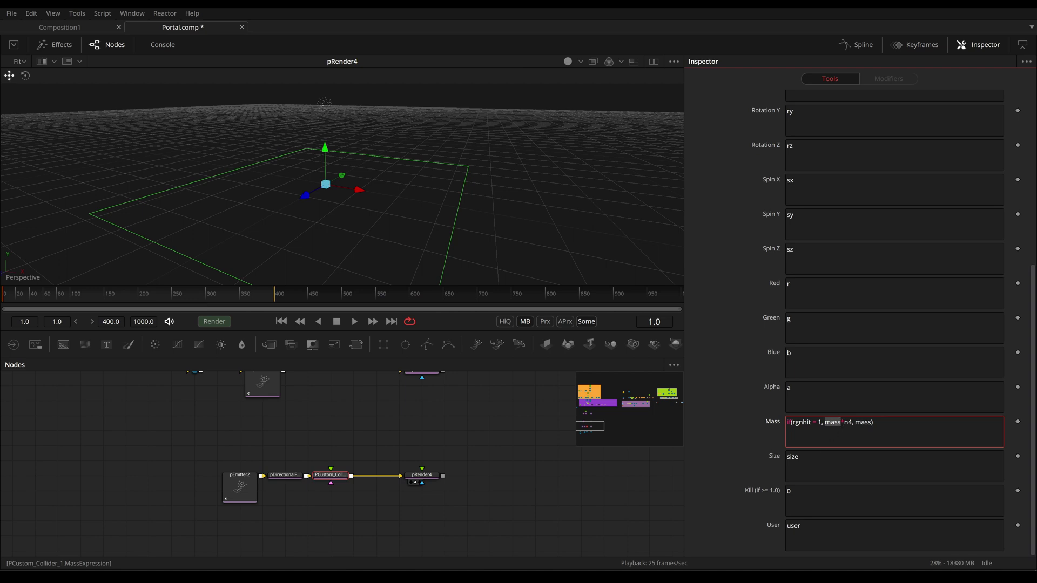
- Examine the true and false results in PCustom_Collider_1's Mass expression and how they relate to its number inputs
double_click(847, 422)
scroll(810, 189, "up", 10)
left_click(754, 115)
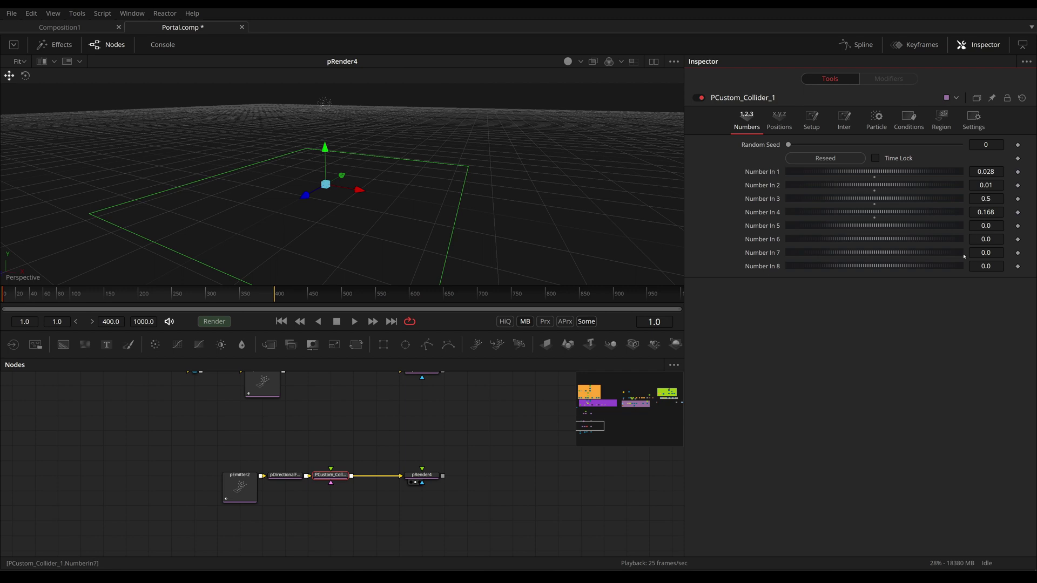
left_click(876, 119)
scroll(894, 324, "down", 10)
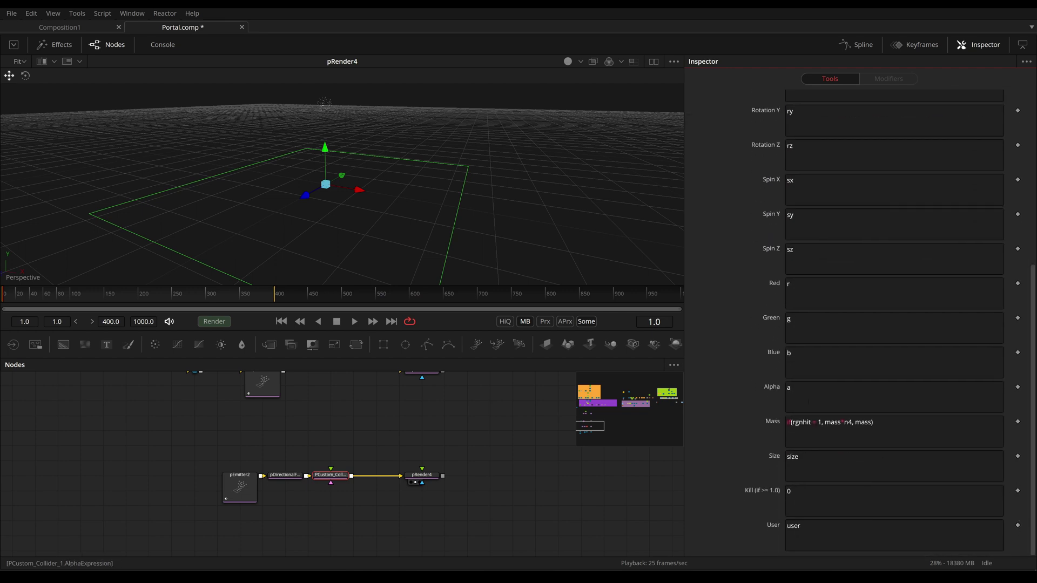
left_click_drag(855, 422, 866, 422)
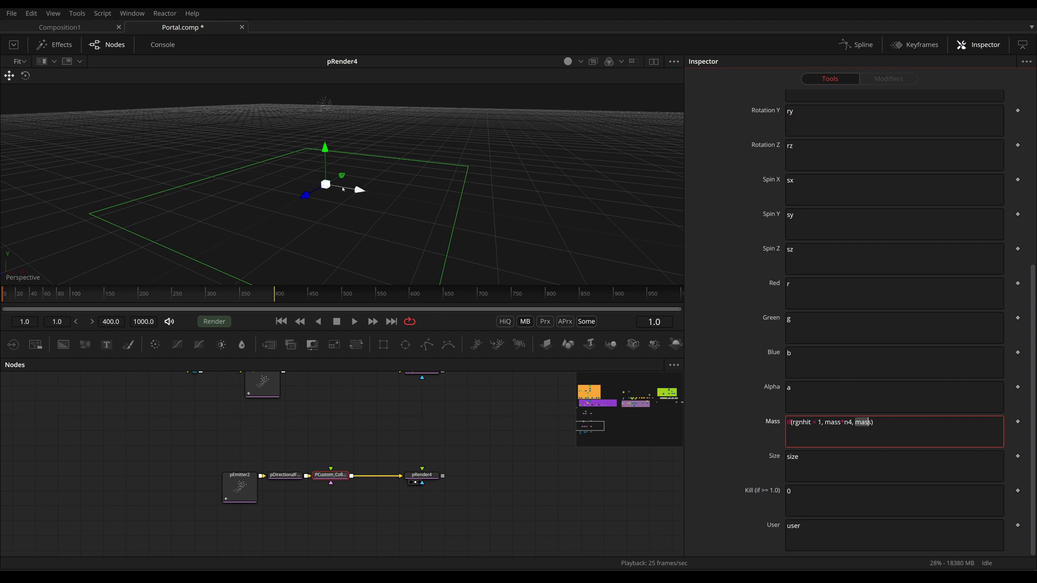
scroll(864, 243, "up", 10)
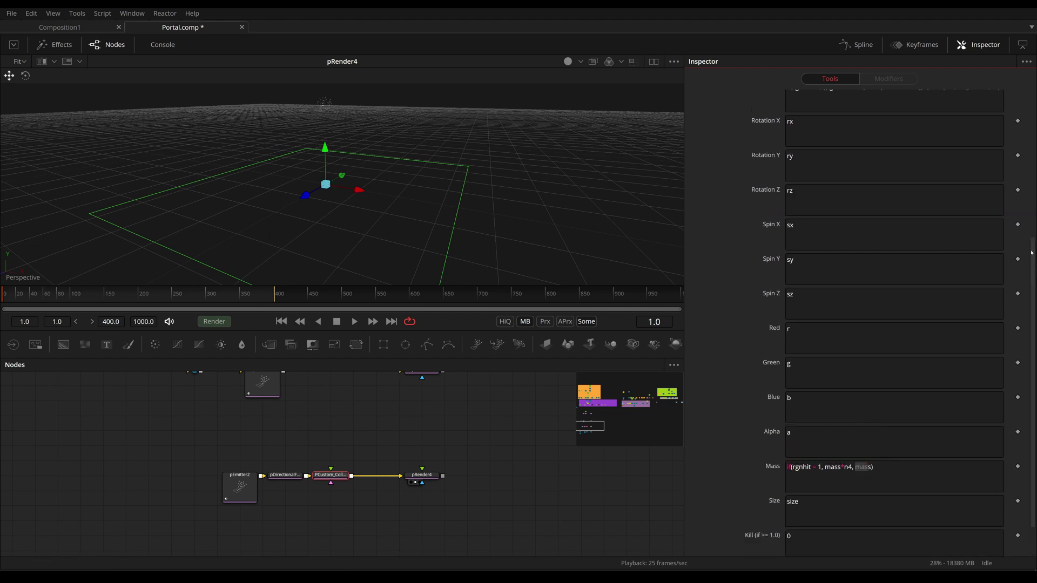
left_click(746, 118)
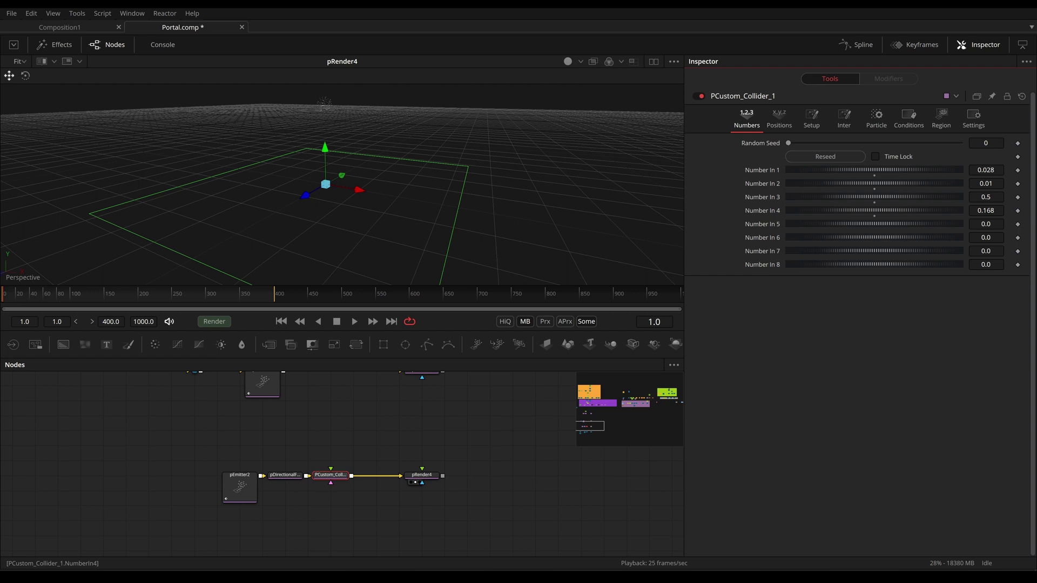
left_click(876, 119)
left_click(836, 432)
key("ctrl+a")
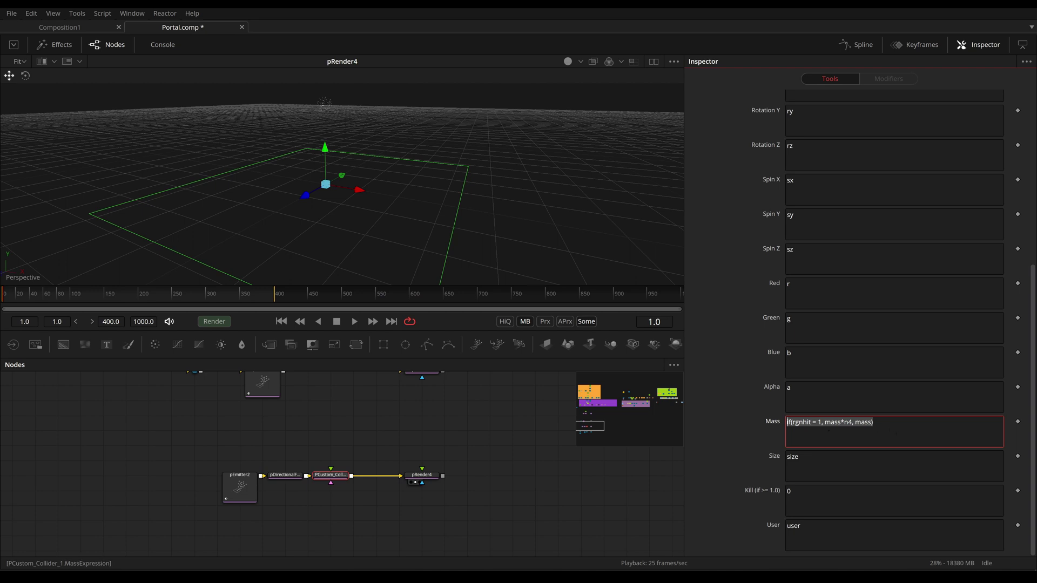
left_click(880, 429)
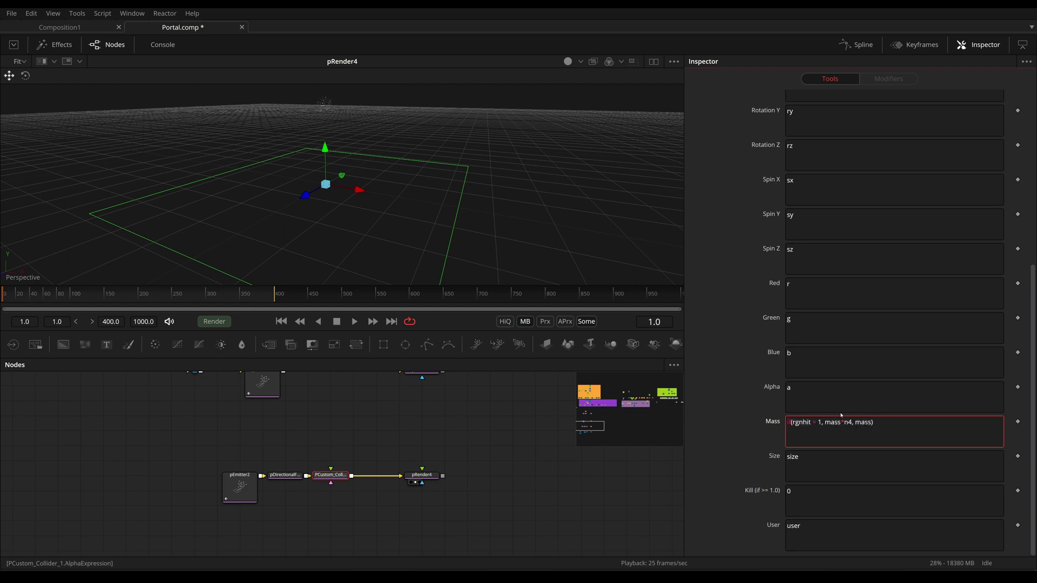
- Widen the Inspector and examine the condition, collision result and fallback value in PCustom_Collider_1's Velocity X expression
scroll(1021, 217, "up", 5)
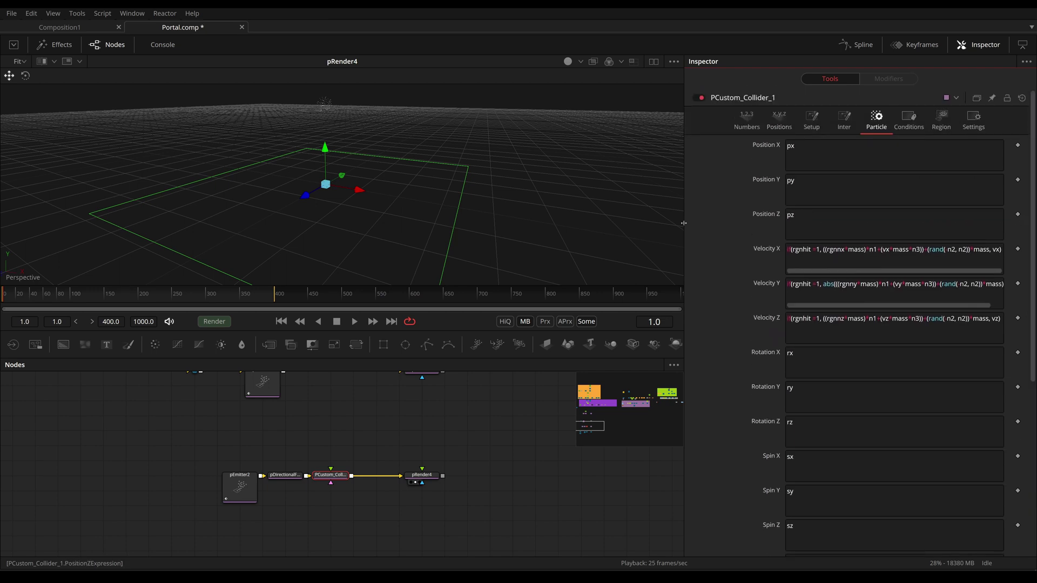
left_click_drag(685, 228, 673, 230)
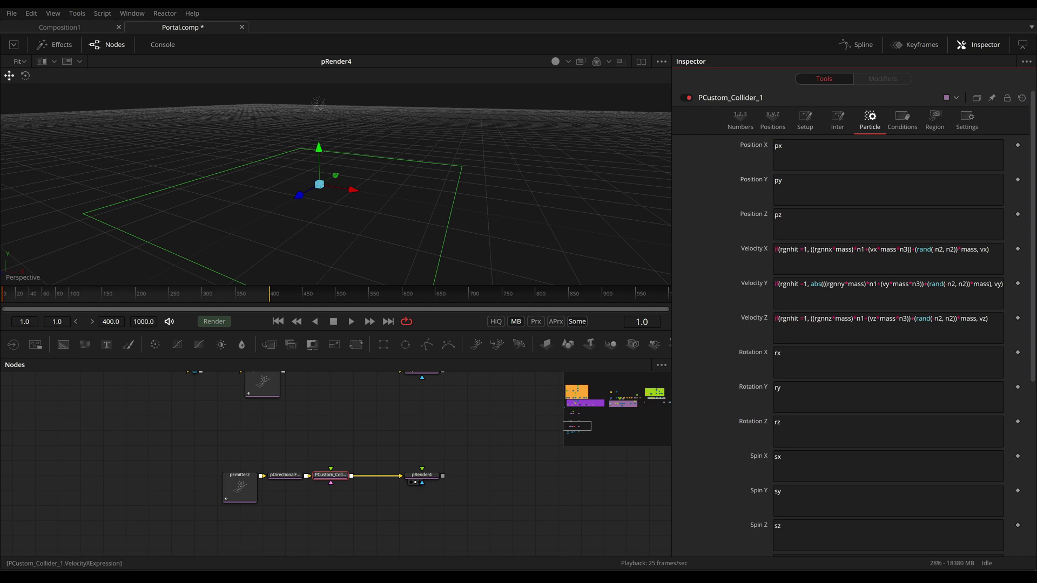
left_click_drag(807, 250, 769, 252)
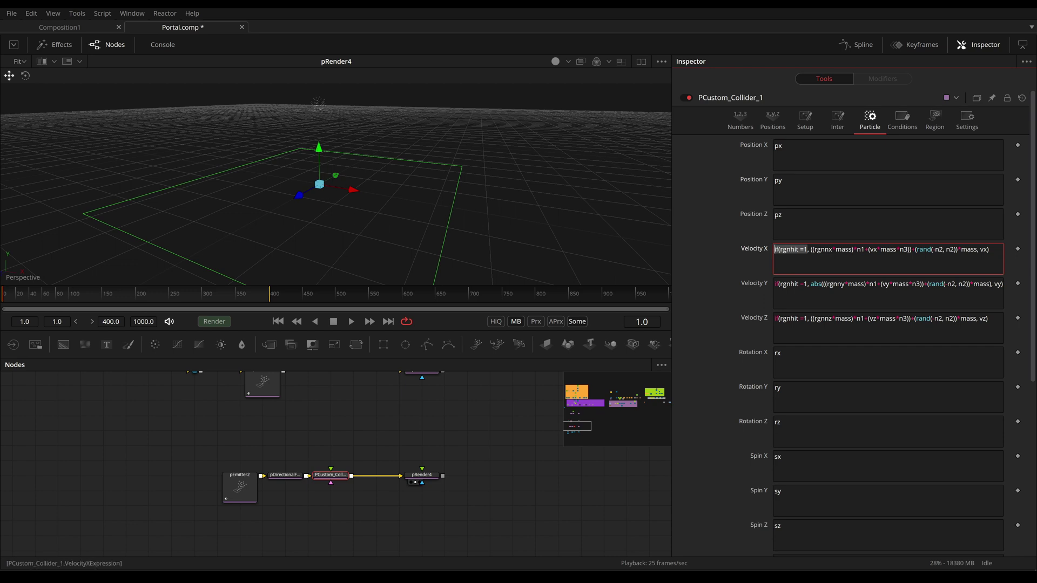
left_click_drag(810, 249, 977, 249)
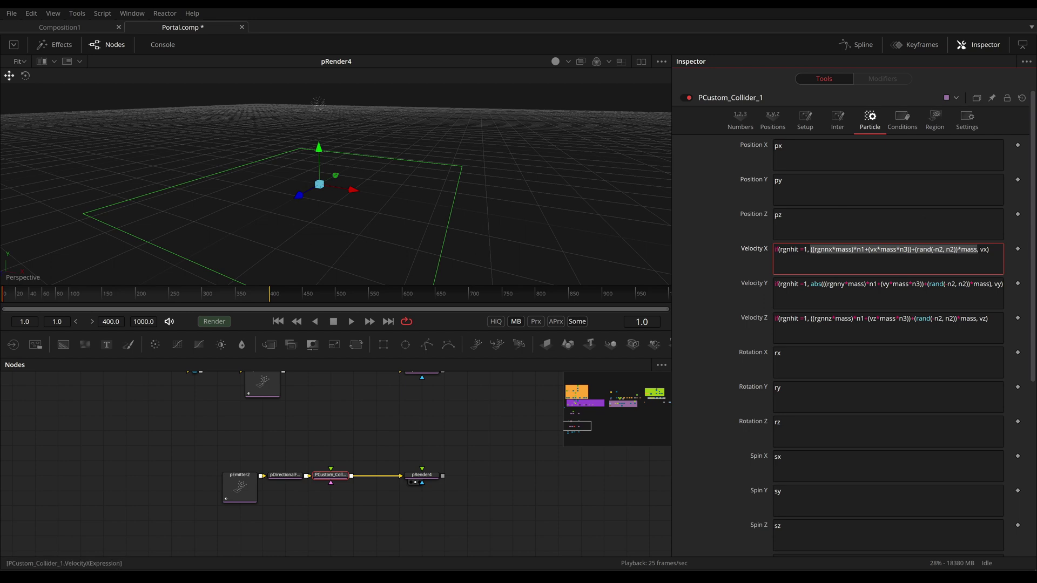
double_click(983, 249)
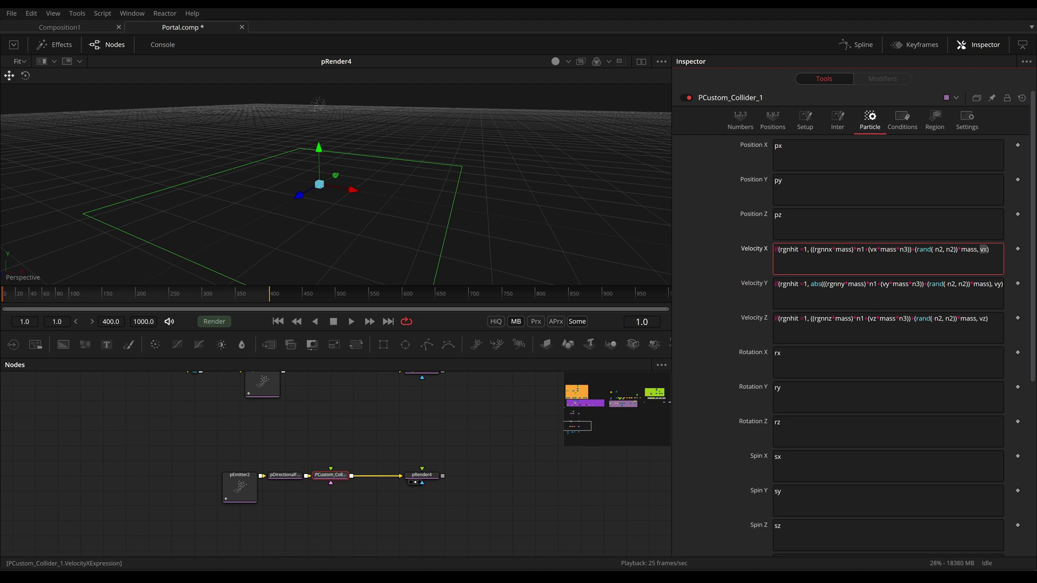
left_click(980, 250)
- Play the particle simulation to frame 34 and inspect the particles near the collider's rectangular region
key("space")
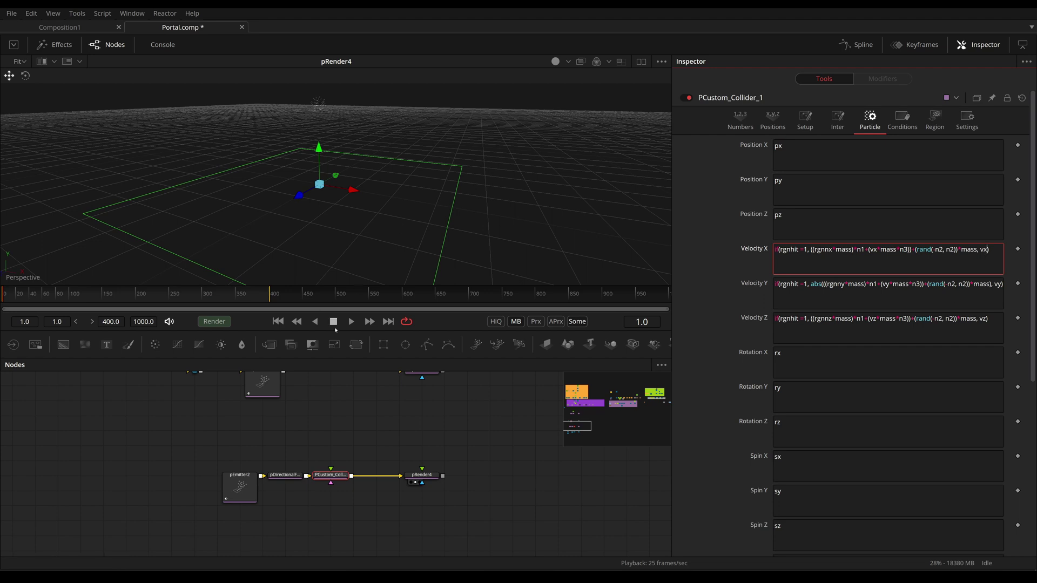
scroll(310, 158, "up", 4)
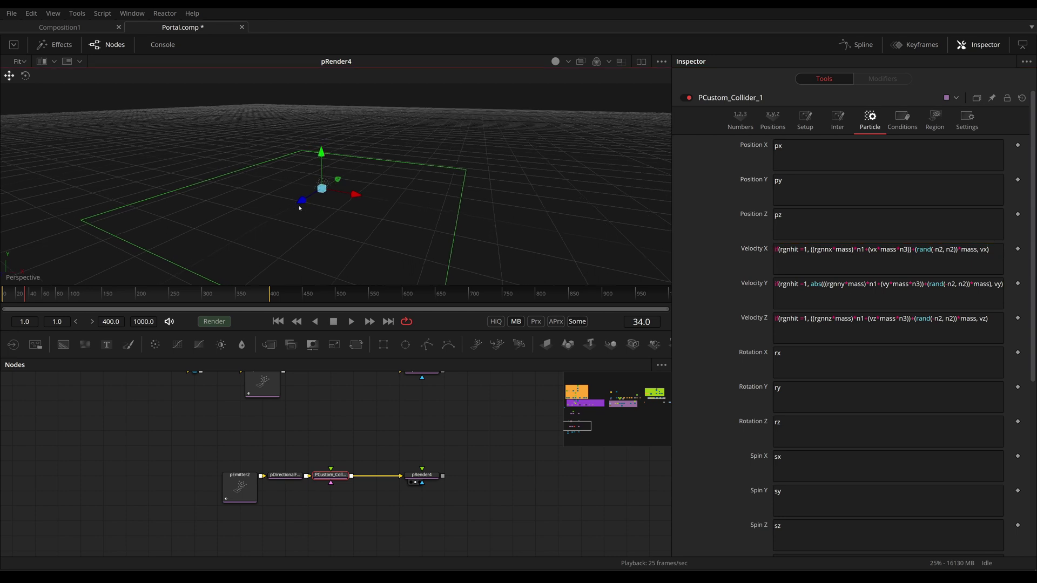
left_click_drag(308, 161, 321, 209)
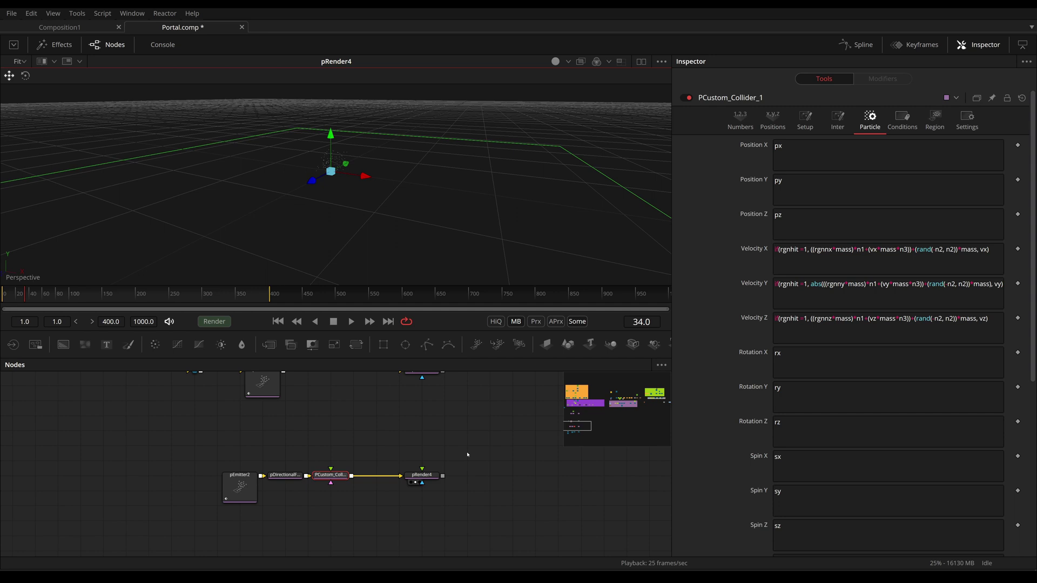
- View Renderer3D1's UV render and the Transform3D2 plane in the 3D viewer
scroll(428, 466, "down", 3)
left_click(310, 415)
left_click(435, 448)
key("2")
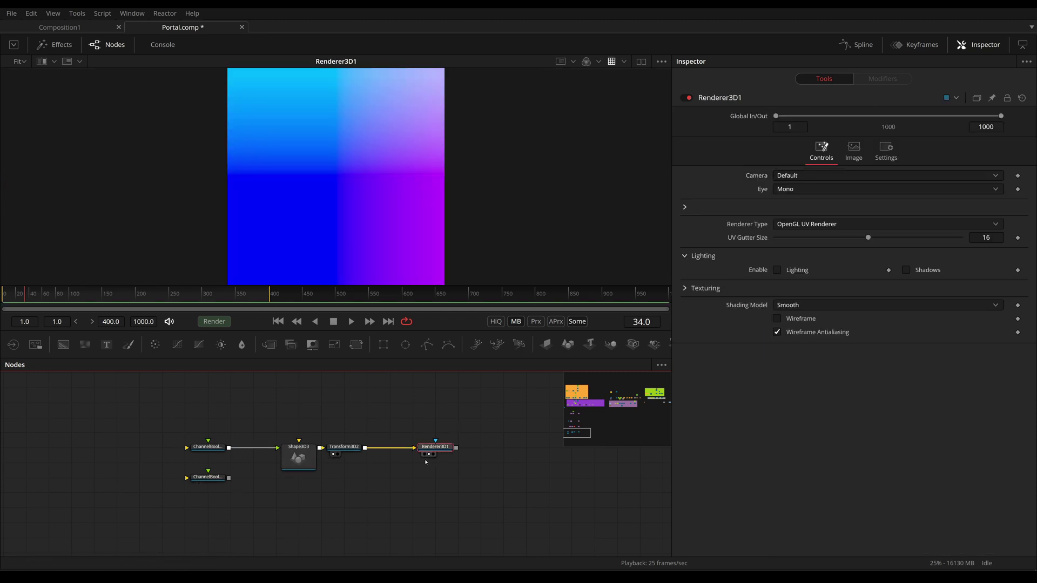
left_click(346, 448)
key("2")
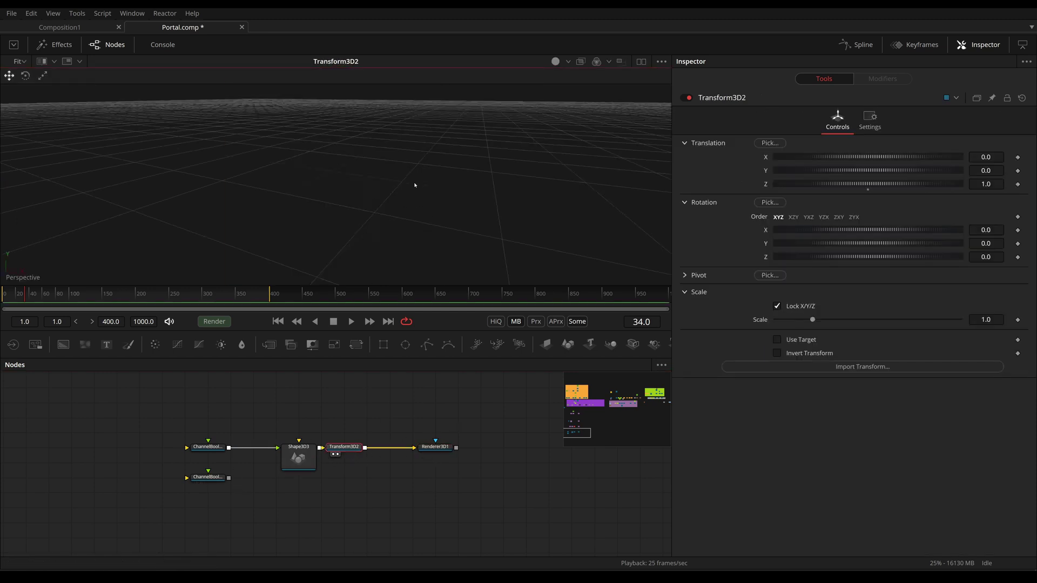
- Compare the channel operands of the two ChannelBoolean nodes and connect the normals-based ChannelBoolean1_1 to Shape3D3's material input
left_click(208, 447)
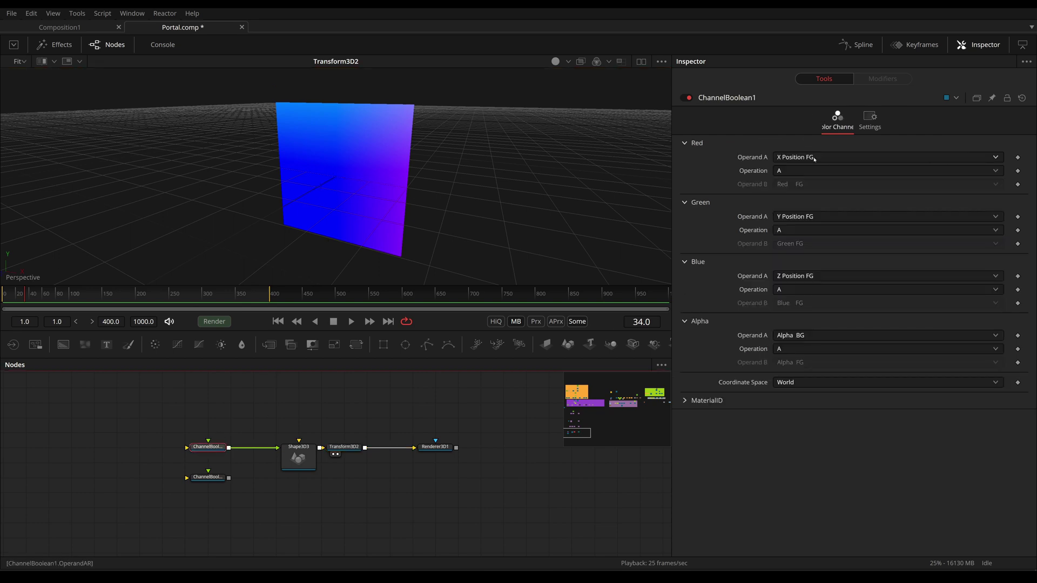
left_click(208, 477)
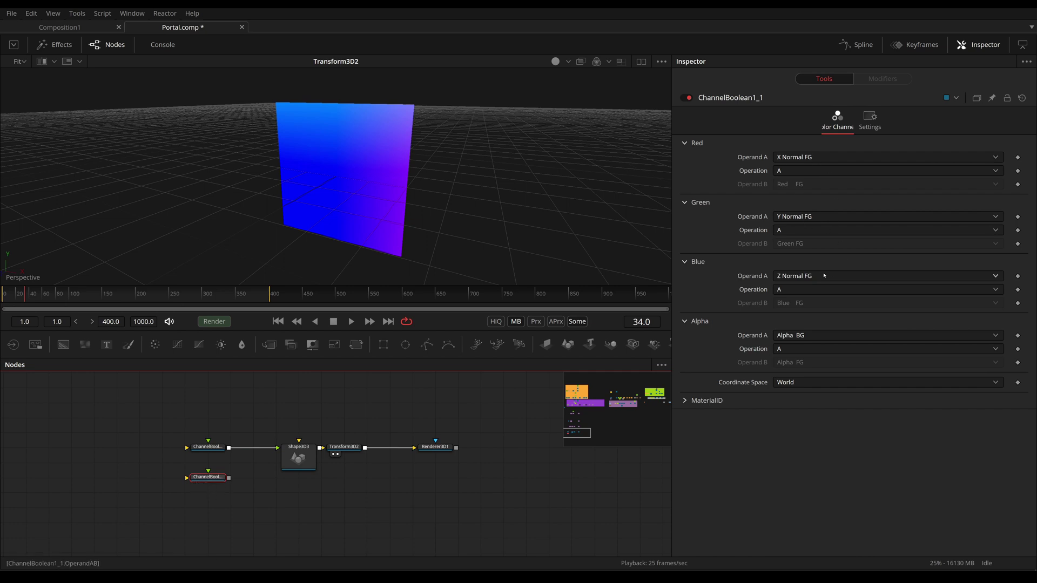
left_click_drag(228, 477, 279, 448)
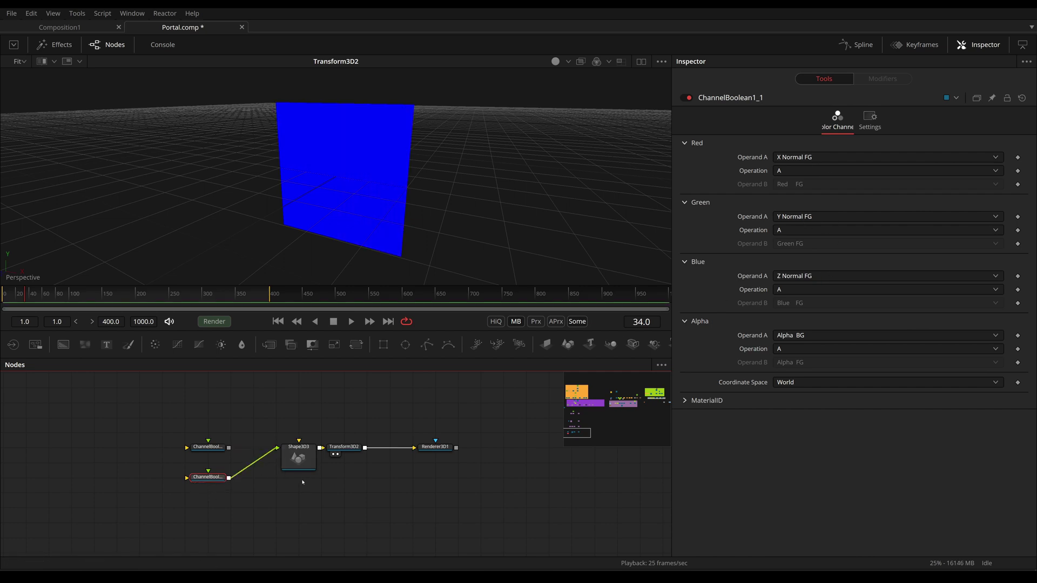
- Set Transform3D2's X rotation to -66.3 and check the normal colors in Renderer3D1's output
left_click(344, 447)
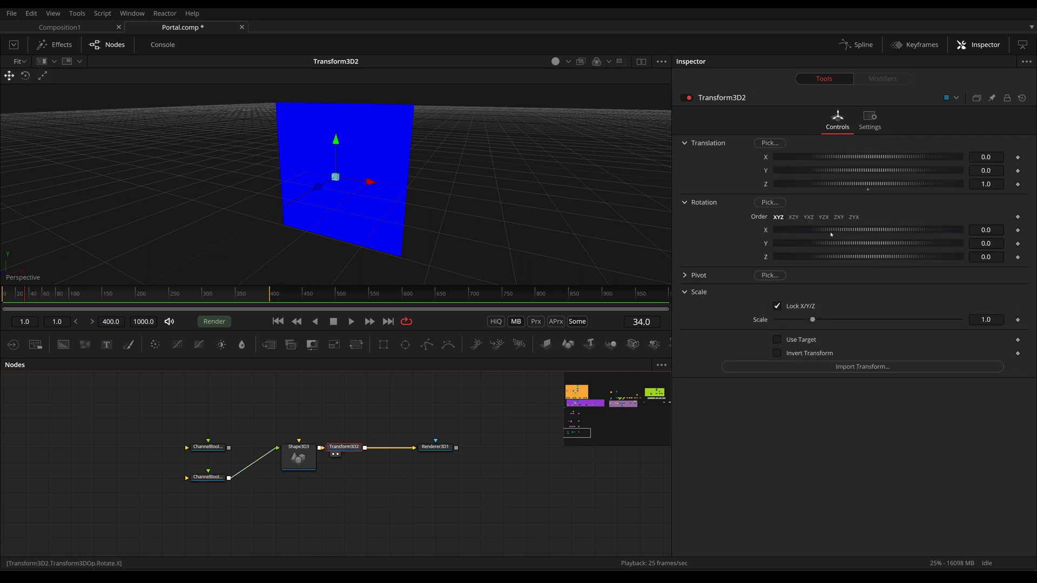
left_click_drag(825, 233, 790, 233)
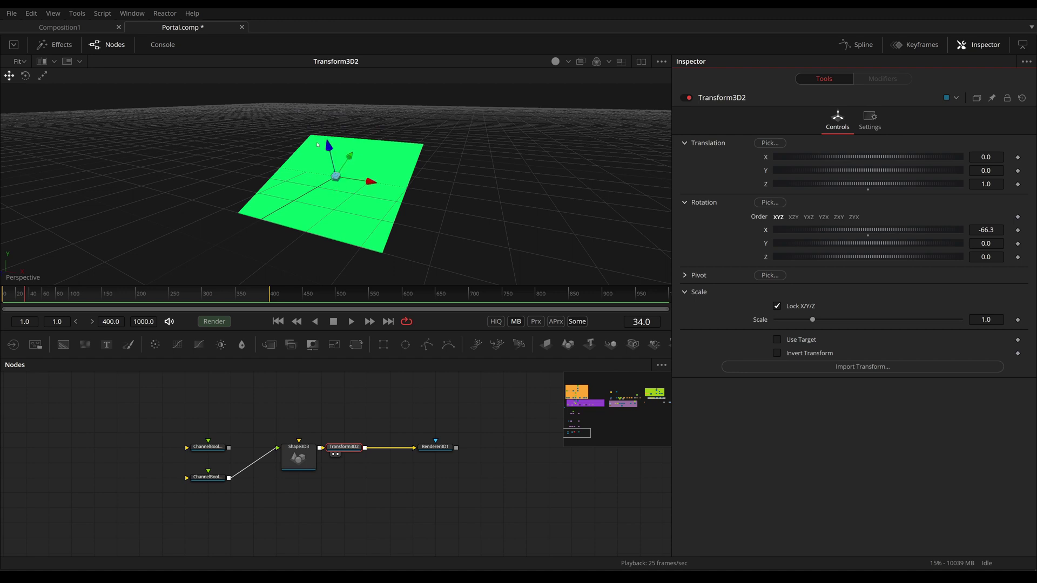
left_click_drag(431, 452, 350, 157)
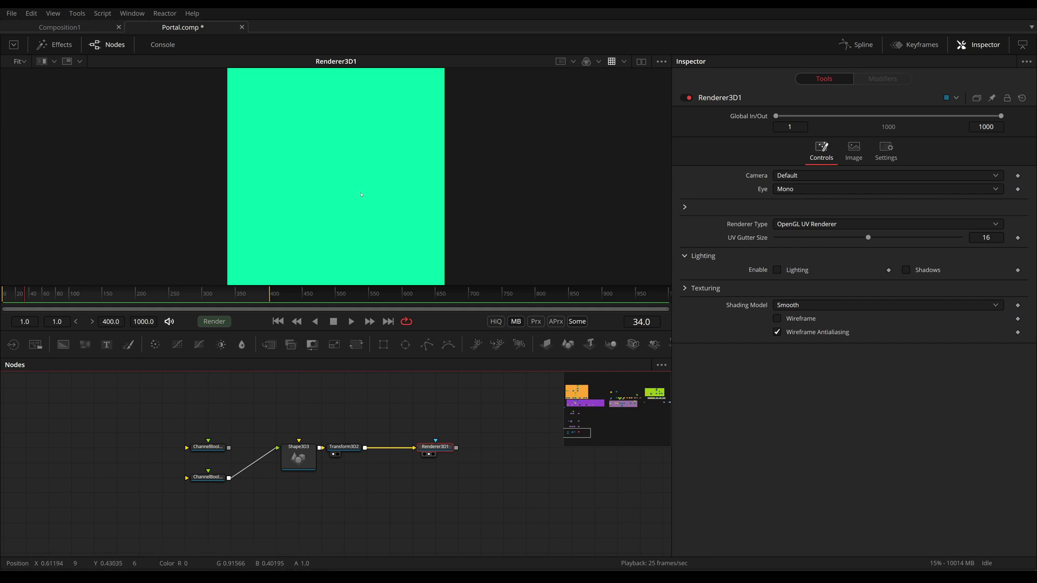
- Return to pRender4 and play the PCustom_Collider_1 particle simulation from frame 1 to frame 39
scroll(378, 430, "up", 3)
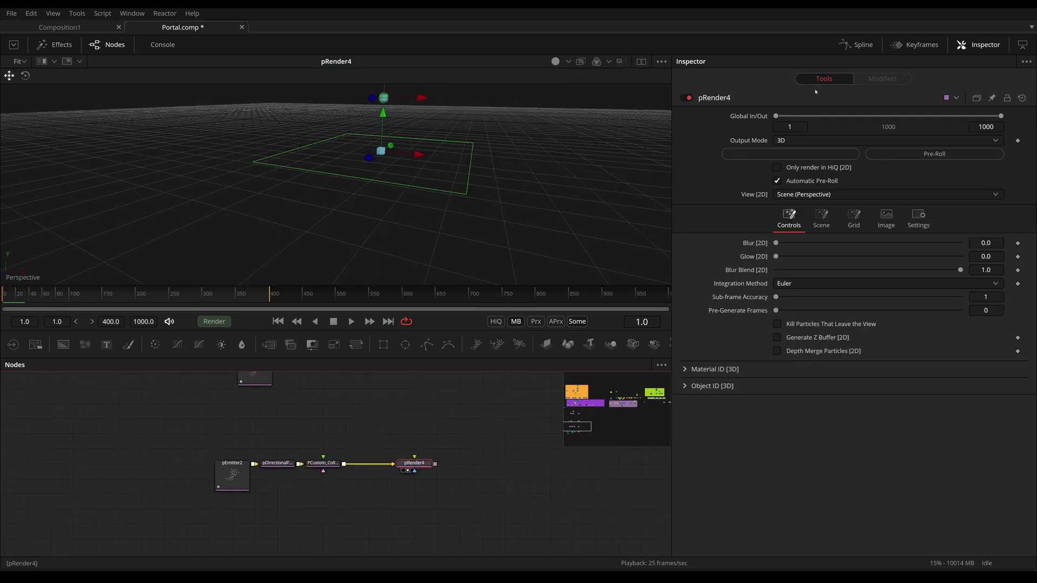
scroll(454, 143, "up", 3)
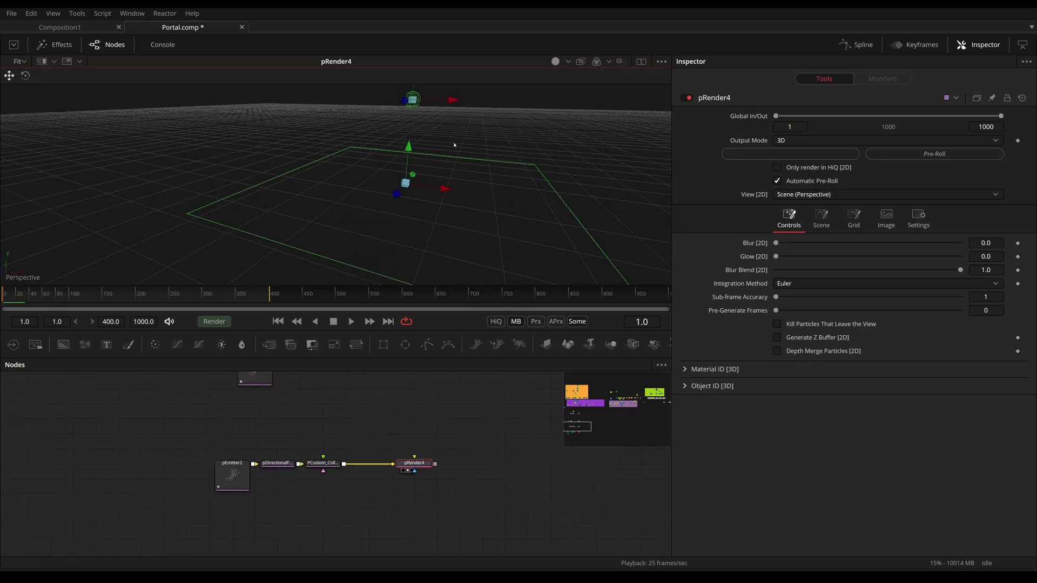
scroll(402, 193, "up", 2)
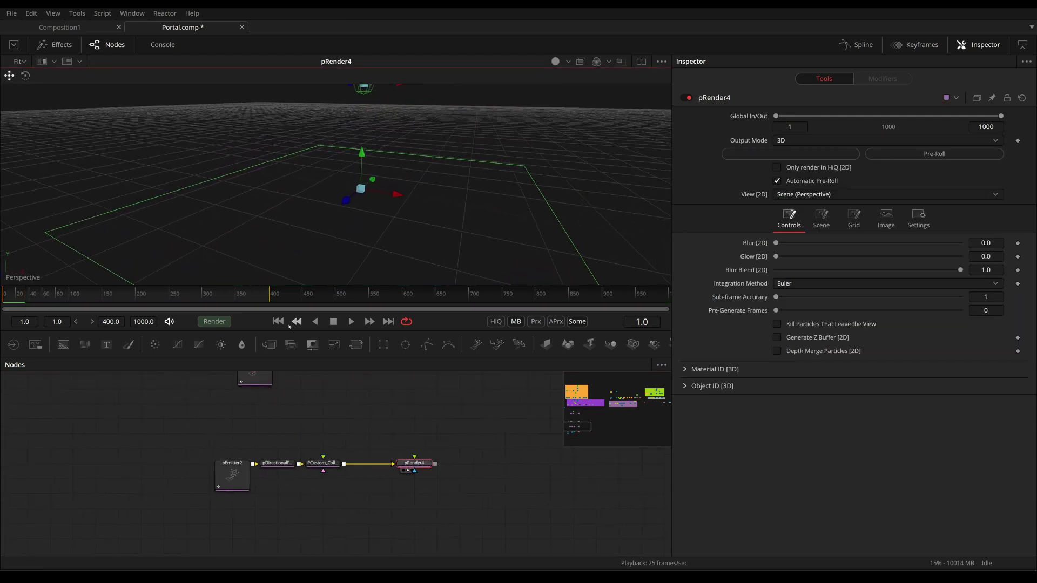
left_click(323, 464)
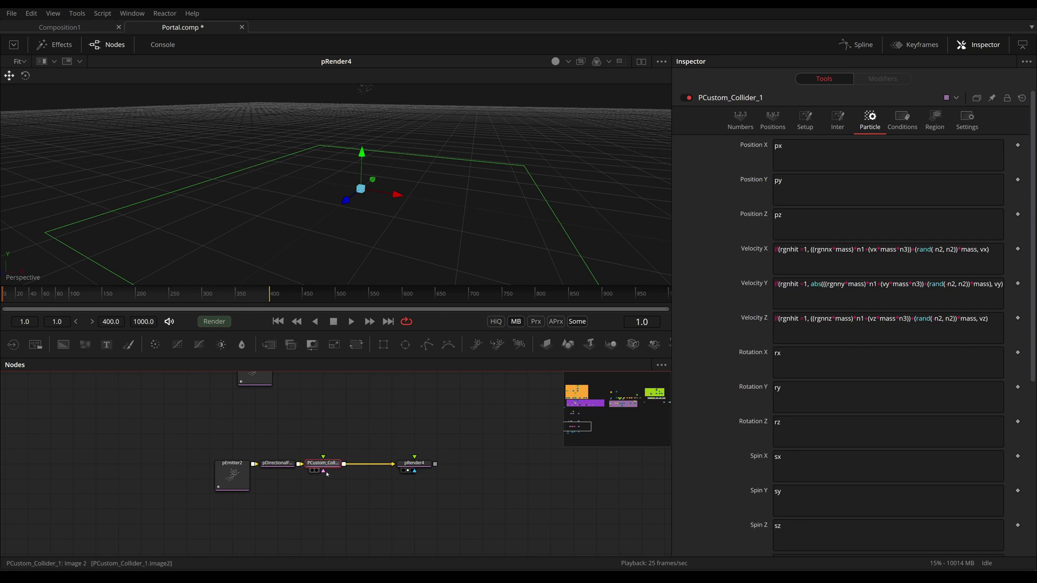
left_click(351, 322)
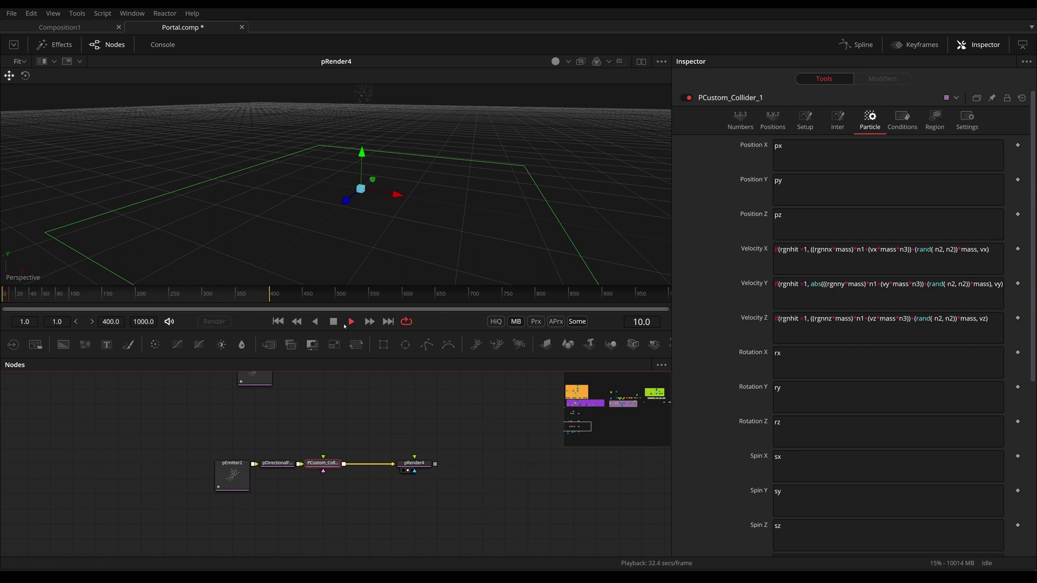
left_click(335, 322)
scroll(414, 186, "up", 3)
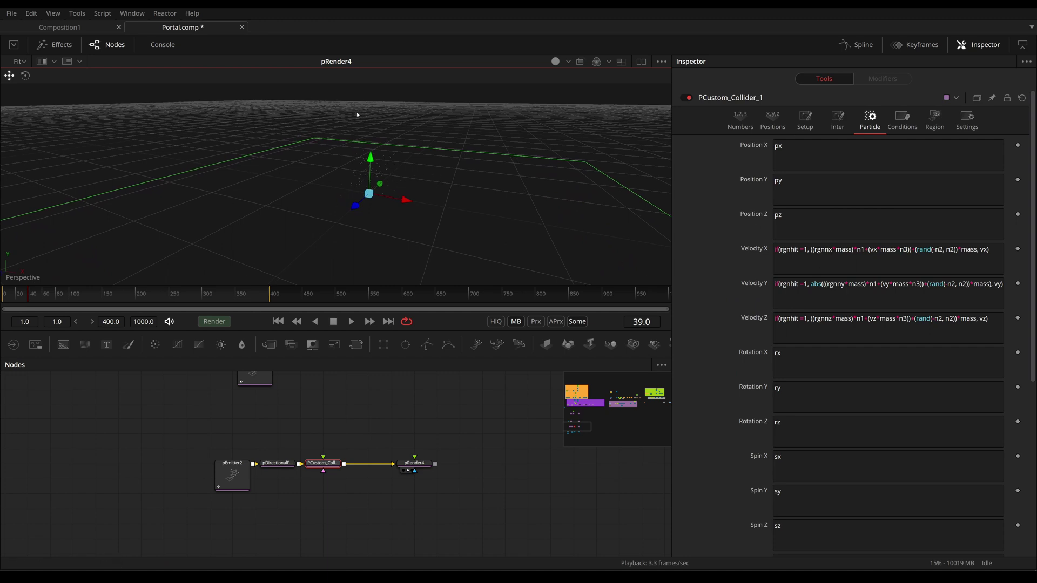
- Set PCustom_Collider_1's Number In 2 to 0.0 and play the simulation to check the collisions
left_click(739, 119)
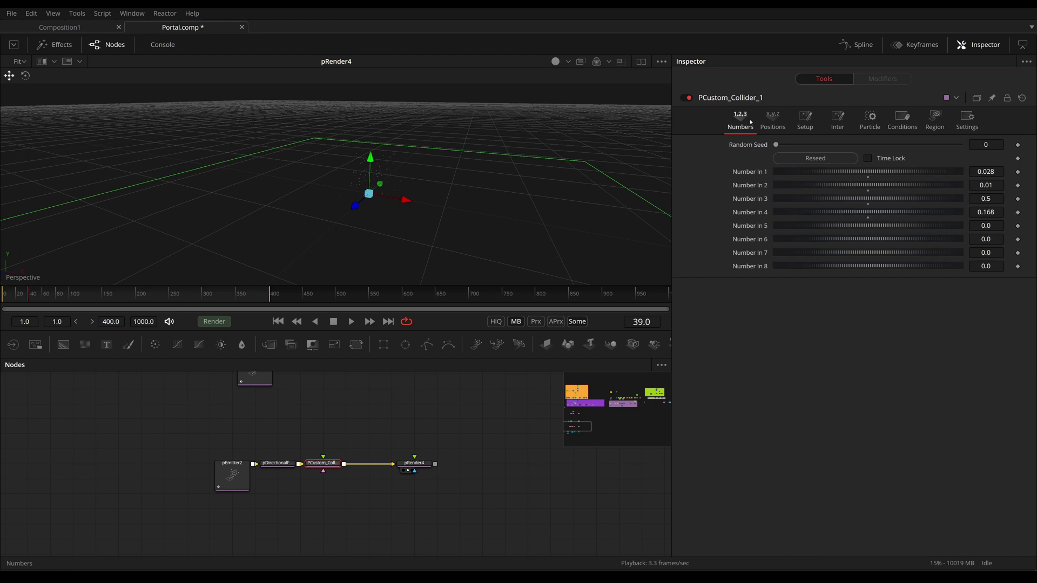
left_click_drag(871, 190, 868, 192)
left_click(278, 322)
left_click(331, 416)
left_click(351, 322)
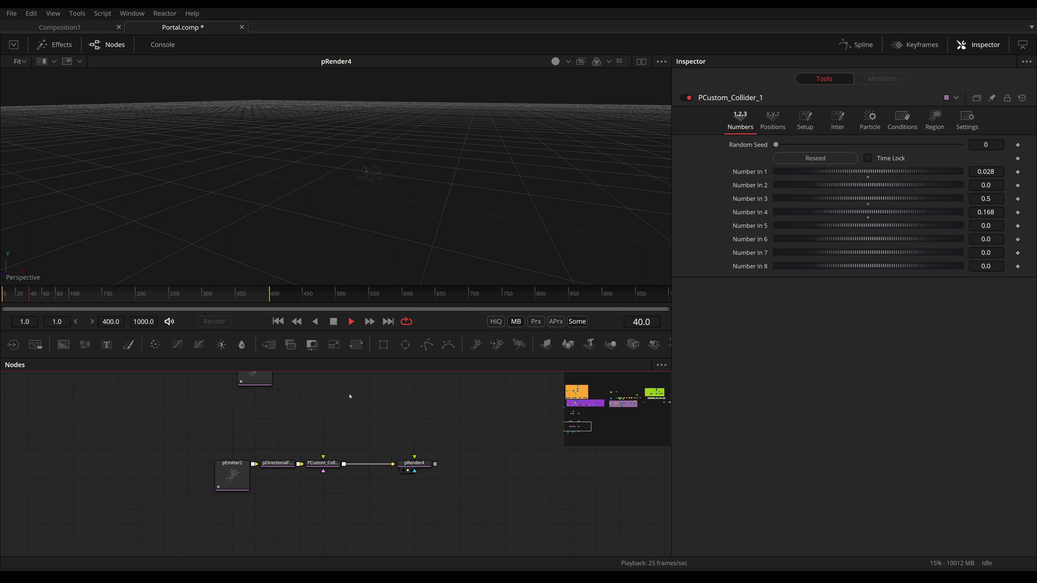
left_click(334, 322)
left_click(323, 463)
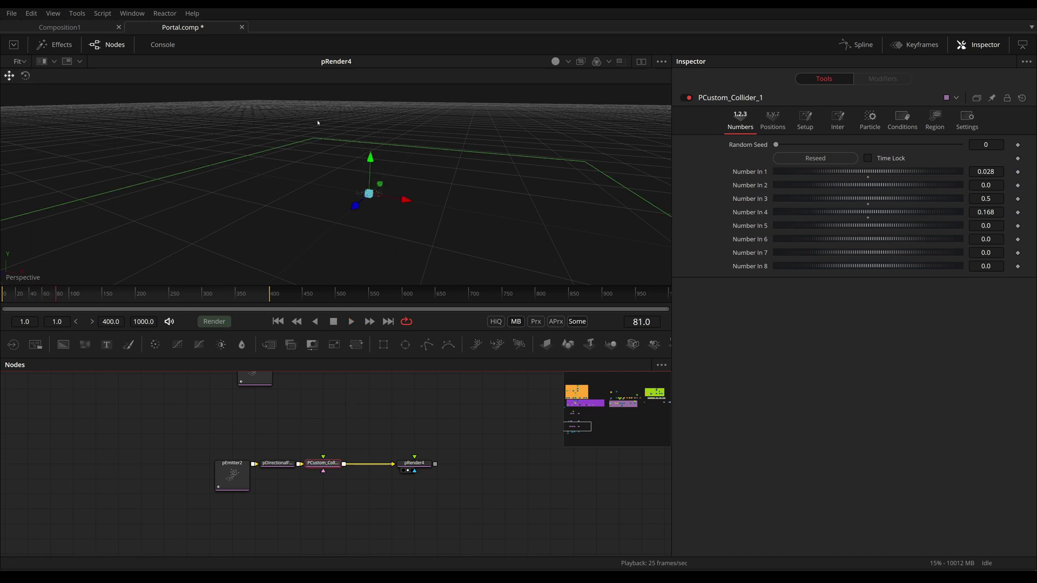
- Tilt PCustom_Collider_1's rectangular region by setting its Y Rotation to -18.5, and play the simulation from the first frame
left_click(902, 118)
key("Home")
left_click(940, 127)
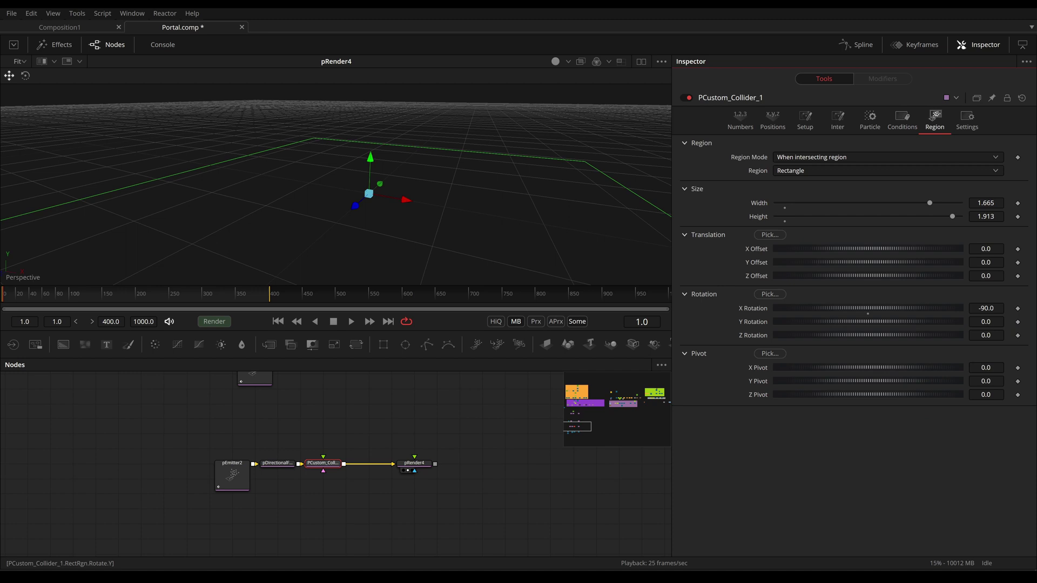
left_click_drag(986, 335, 884, 322)
left_click(868, 341)
middle_click(412, 162)
left_click_drag(474, 185, 253, 246)
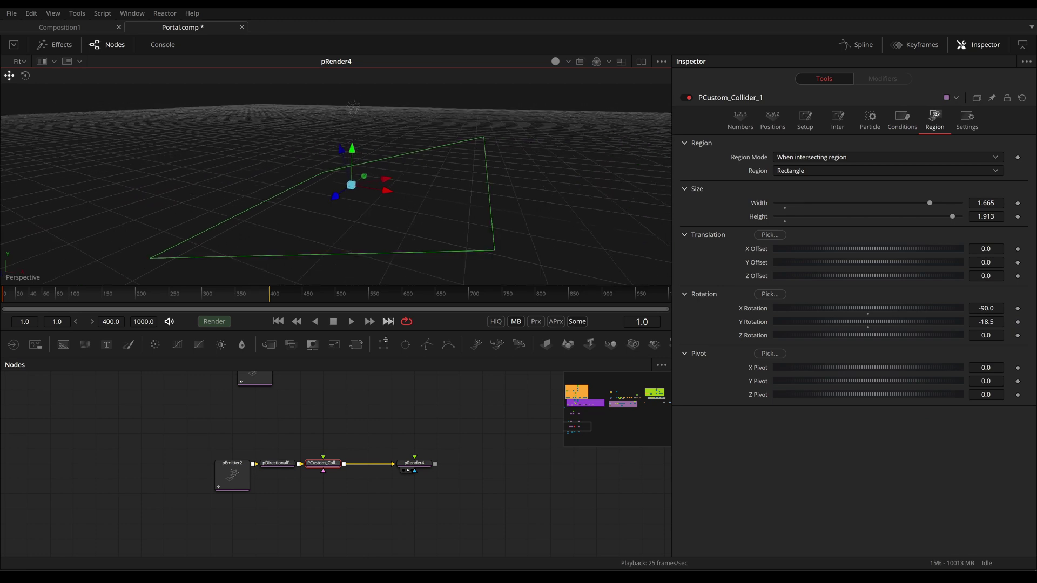
left_click(351, 321)
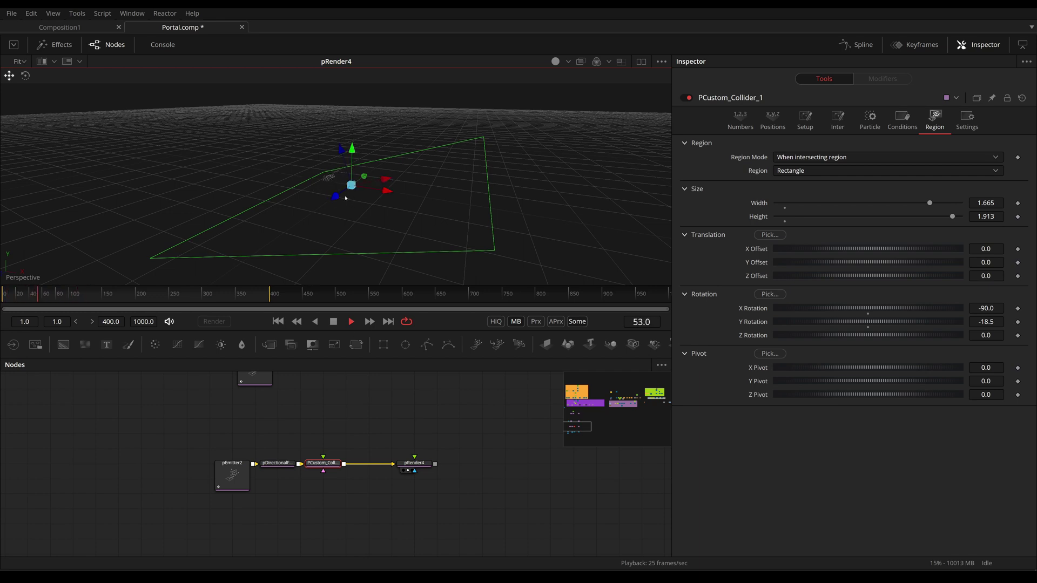
left_click(333, 321)
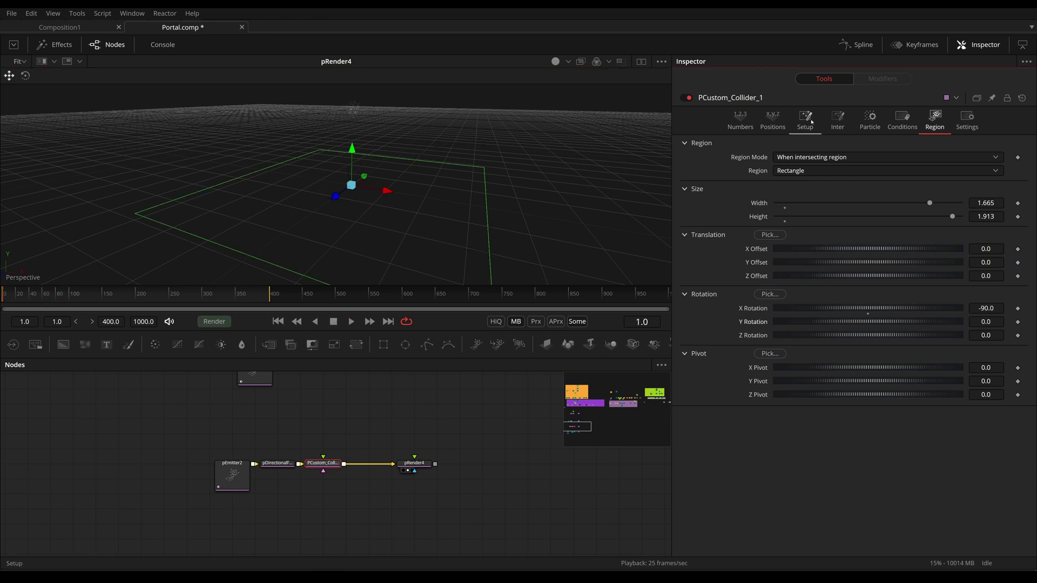
- Examine the rgnnx, mass and n1 terms in PCustom_Collider_1's Velocity X expression
left_click(869, 119)
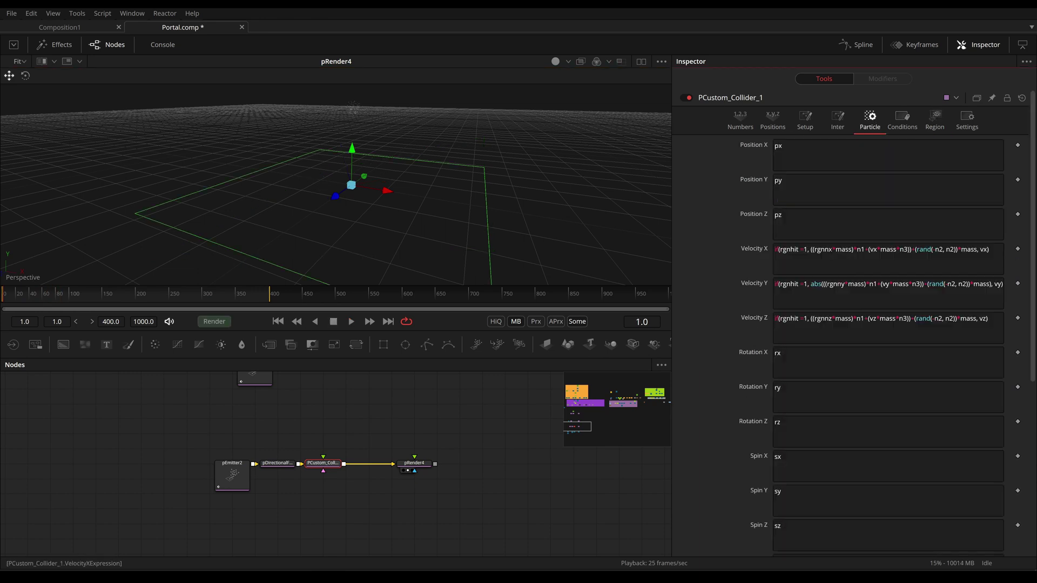
left_click_drag(831, 249, 817, 249)
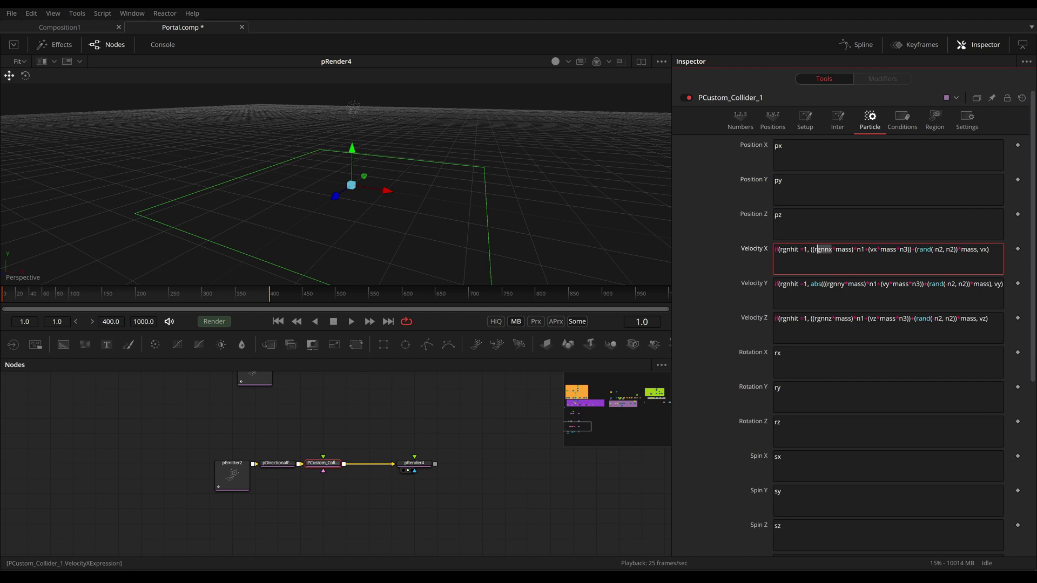
double_click(844, 250)
left_click_drag(857, 249, 865, 250)
- Set PCustom_Collider_1's Number In 1 to 0.243, play the simulation to check the bounce strength, and return to the first frame
left_click(740, 120)
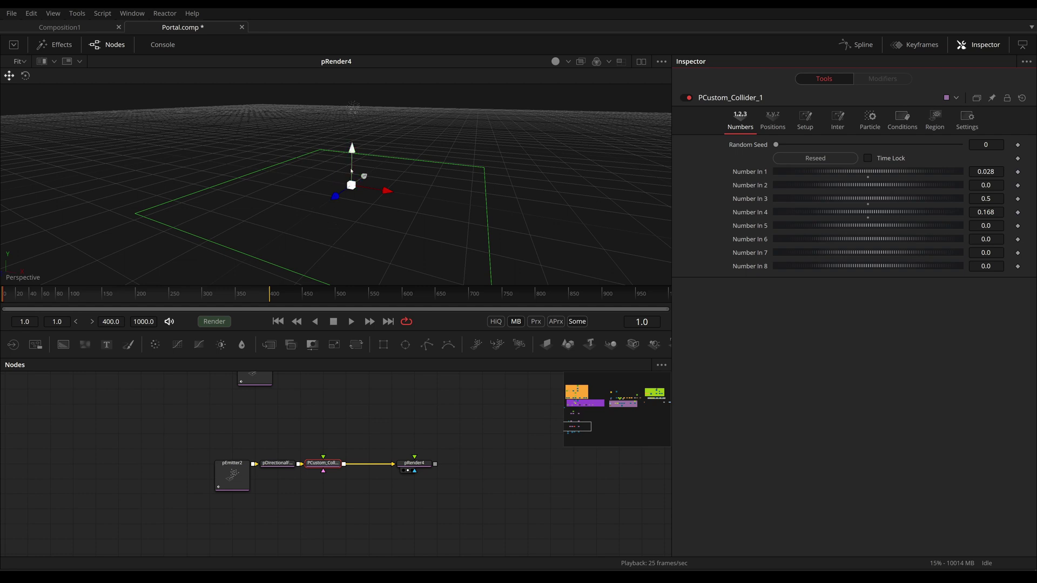
left_click_drag(872, 173, 894, 175)
left_click(351, 322)
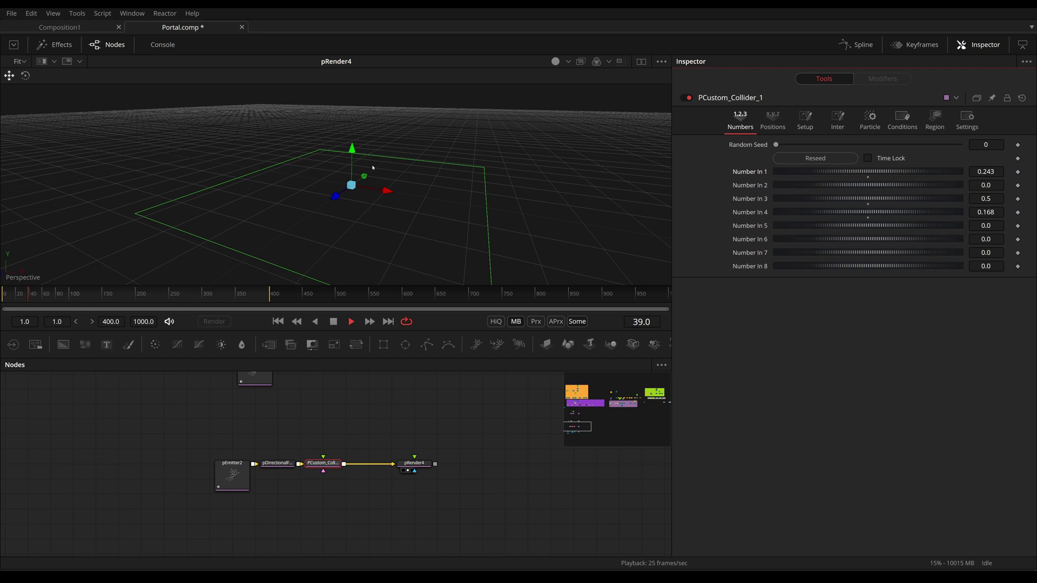
key("space")
scroll(400, 232, "down", 10)
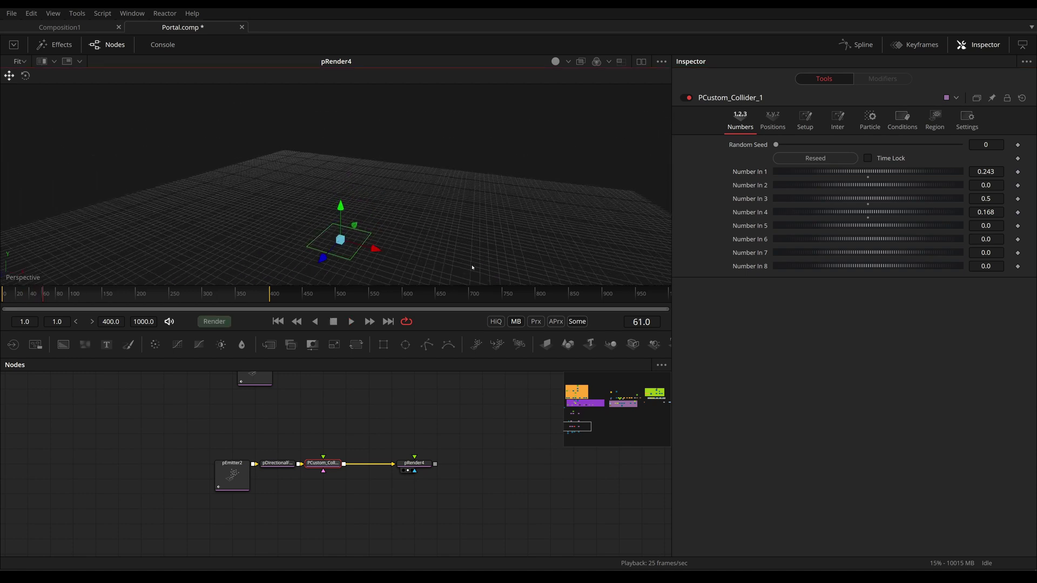
scroll(437, 211, "up", 8)
key("ctrl+Left")
- Lower Number In 1 to 0.045, play the particle collisions, and return to frame 1
left_click_drag(930, 171, 891, 170)
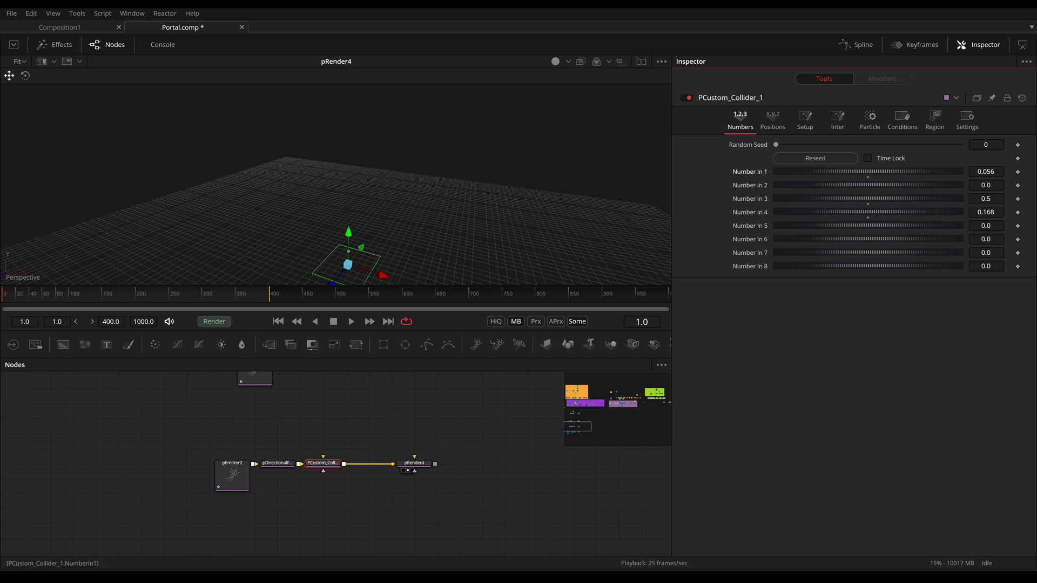
left_click_drag(891, 171, 884, 171)
left_click_drag(384, 227, 419, 160)
scroll(434, 175, "up", 3)
left_click(351, 322)
left_click(334, 322)
key("ctrl+Left")
scroll(358, 195, "up", 4)
- Examine the (vx*mass*n3) term in the Velocity X expression and reset Number In 3 to 0.0
left_click(867, 120)
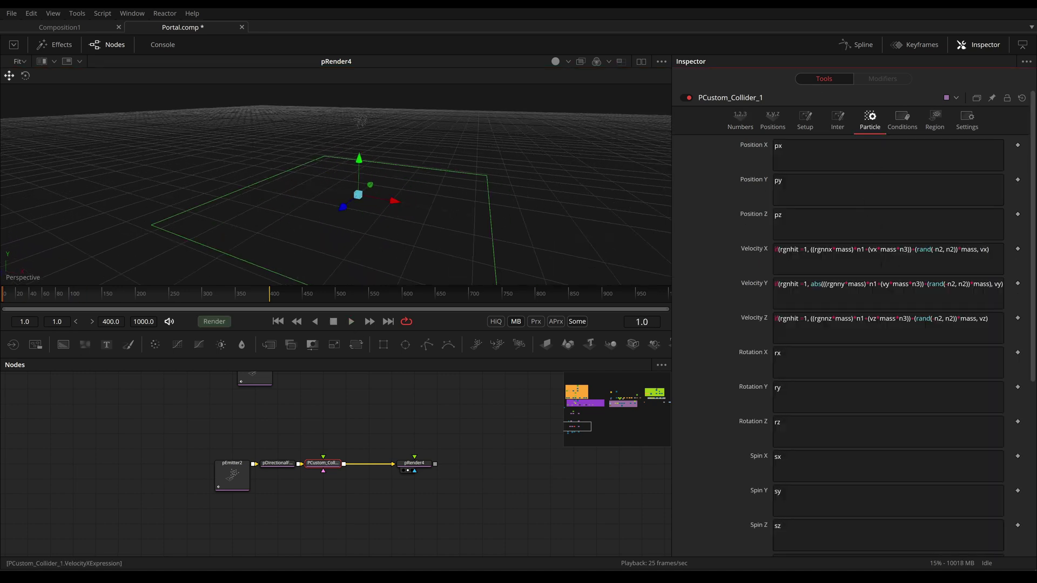
left_click_drag(868, 249, 911, 250)
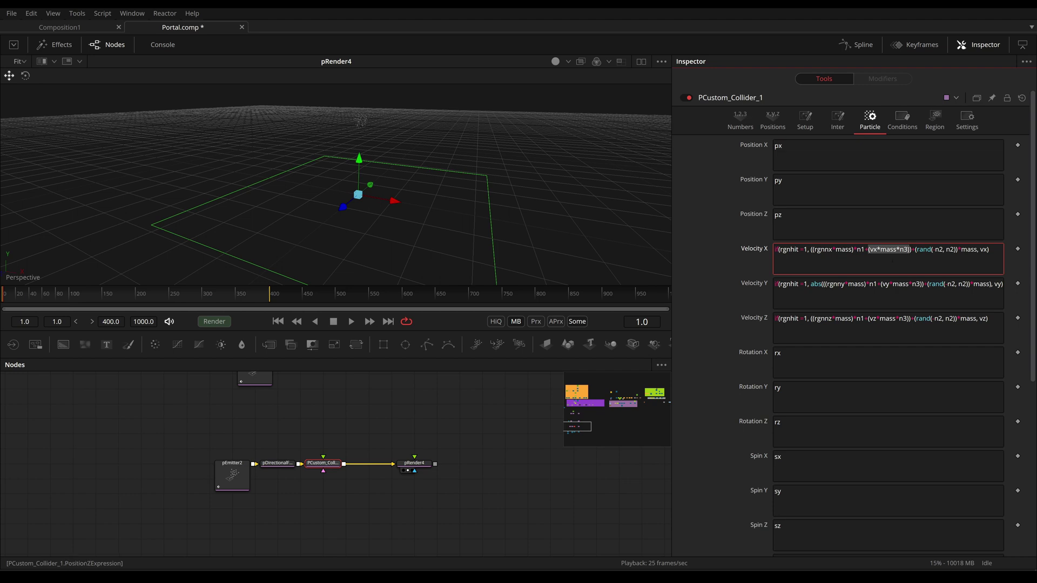
left_click(740, 120)
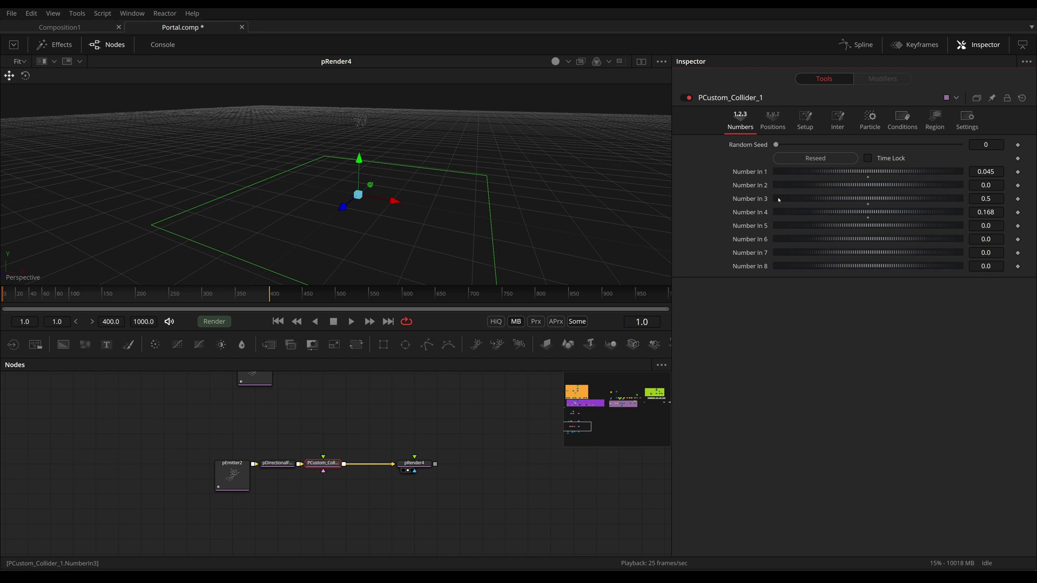
double_click(870, 199)
- Set pEmitter2's Velocity to 0.091, play the simulation, and return to the first frame
left_click(232, 474)
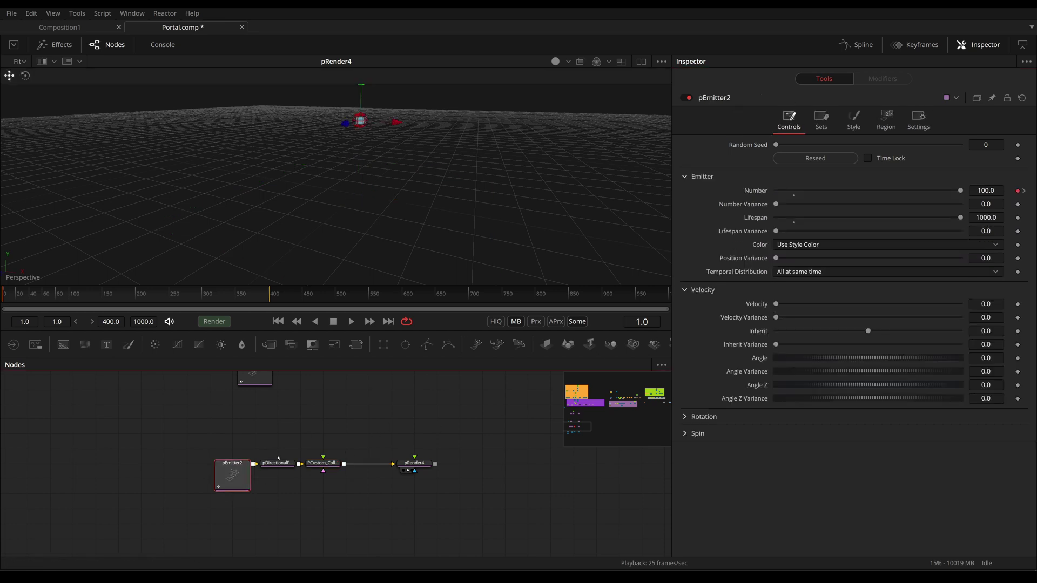
left_click_drag(776, 304, 792, 304)
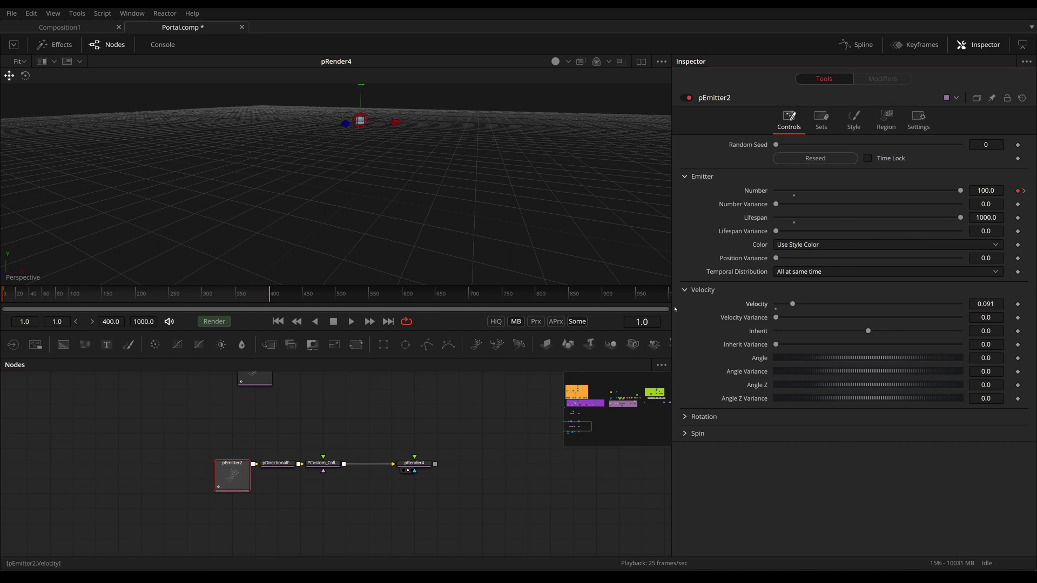
left_click(351, 321)
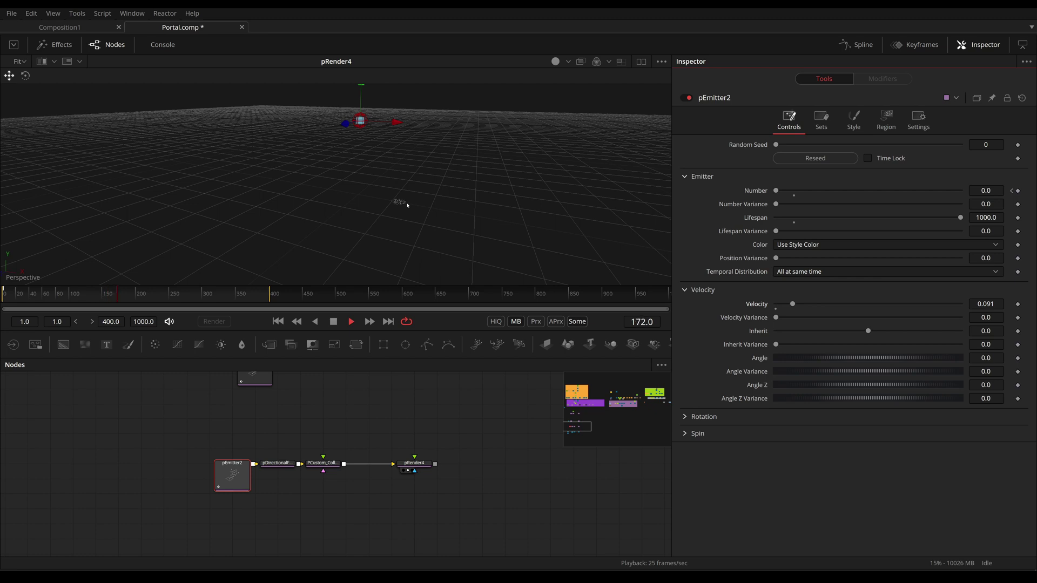
key("space")
left_click(278, 322)
- Set PCustom_Collider_1's Number In 3 to 0.5
left_click(323, 463)
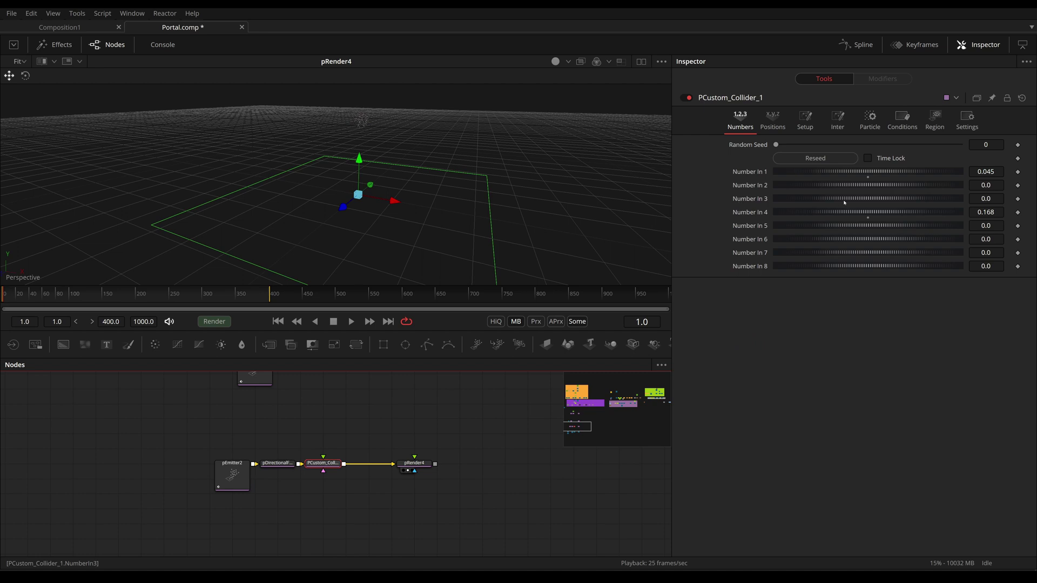
double_click(985, 198)
type("0.5")
key("Tab")
left_click(816, 448)
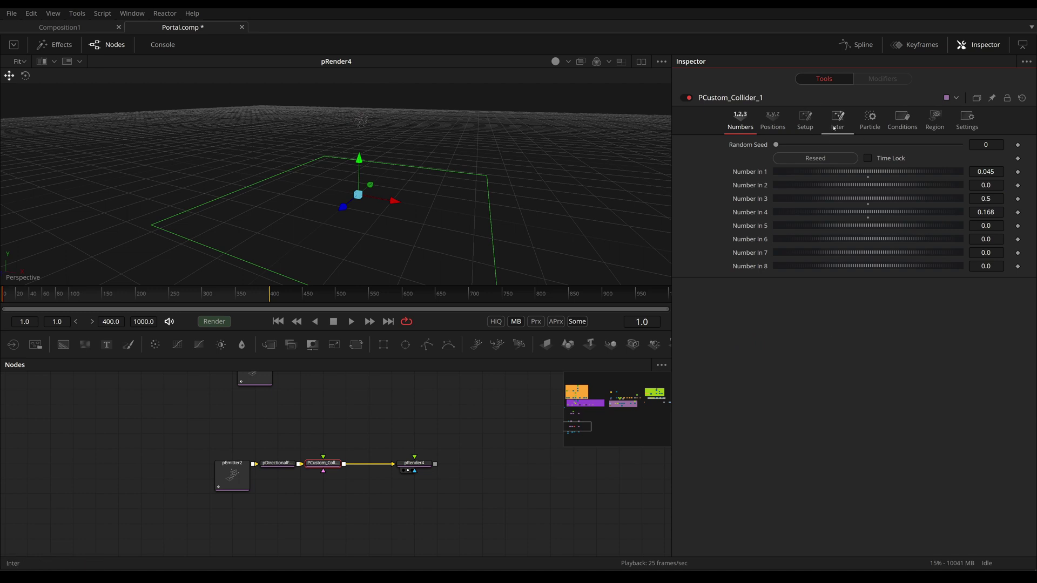
- Examine the vx and mass factors of the (vx*mass*n3) term in the Velocity X expression
left_click(869, 120)
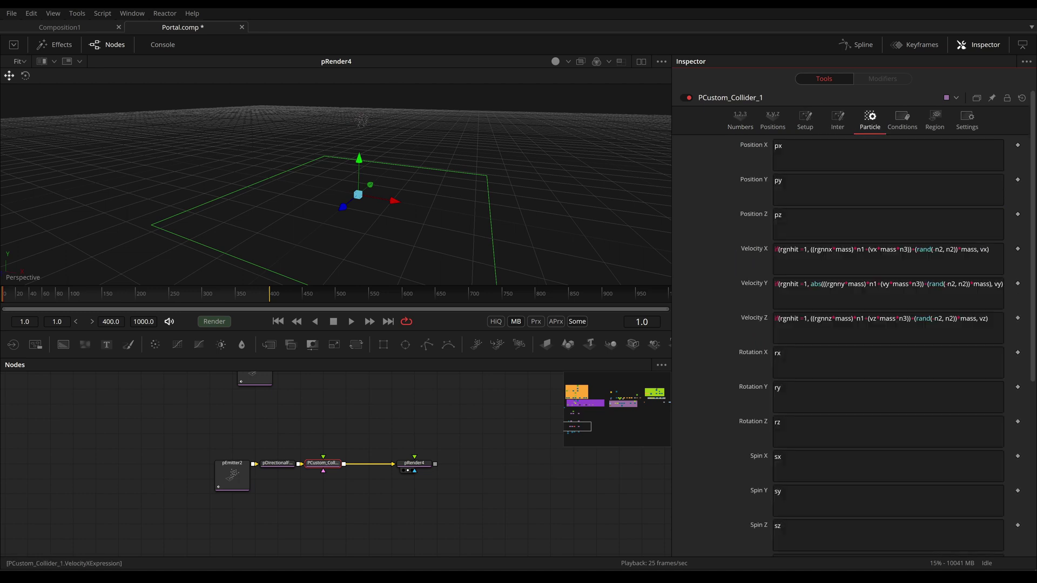
left_click(872, 249)
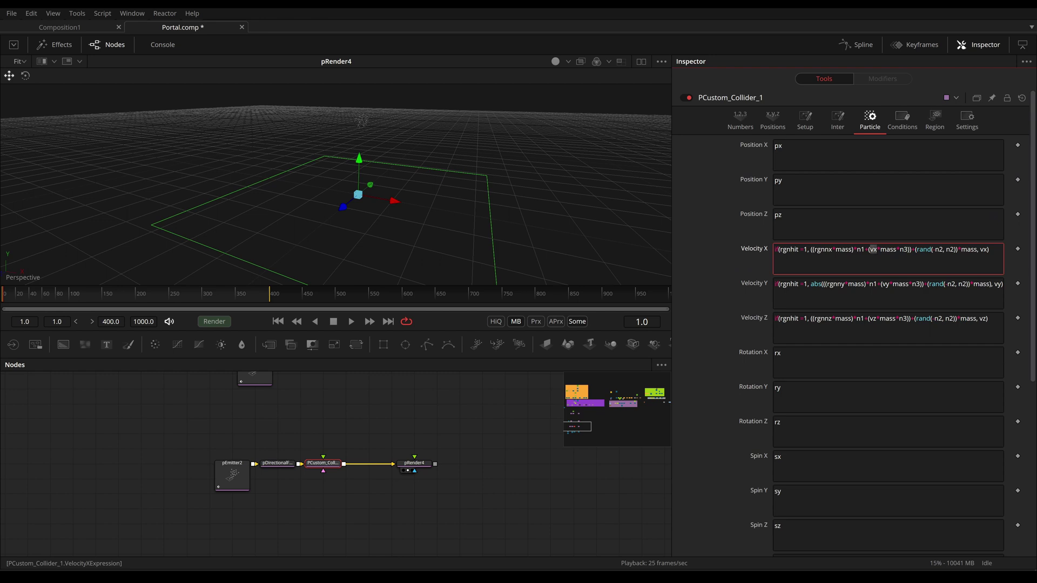
left_click(874, 250)
left_click_drag(880, 249, 894, 249)
- Check PCustom_Collider_1's number inputs, play the simulation with Number In 3 at 0.5, and return to frame 1
left_click(740, 120)
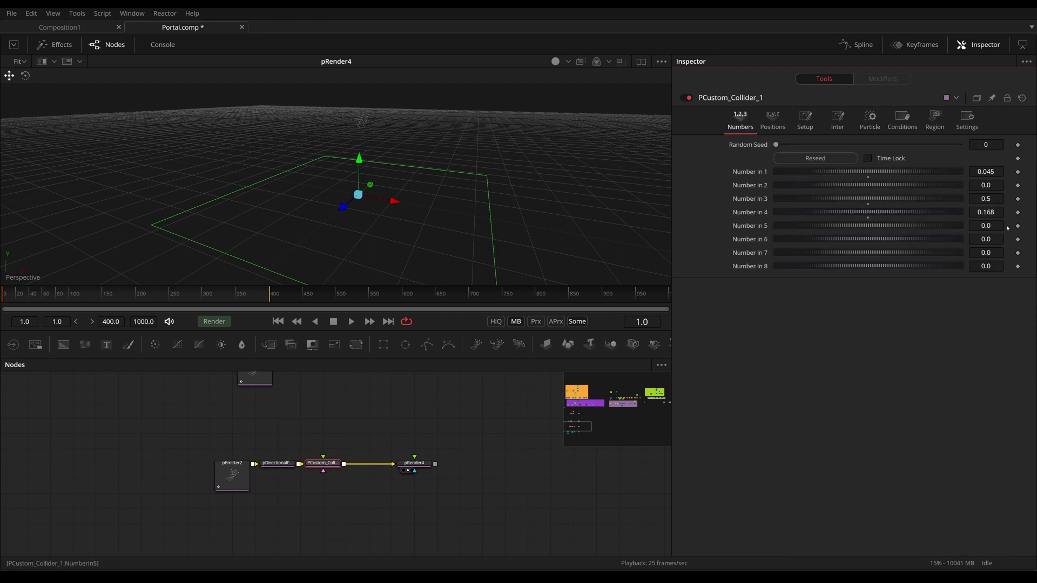
left_click(351, 321)
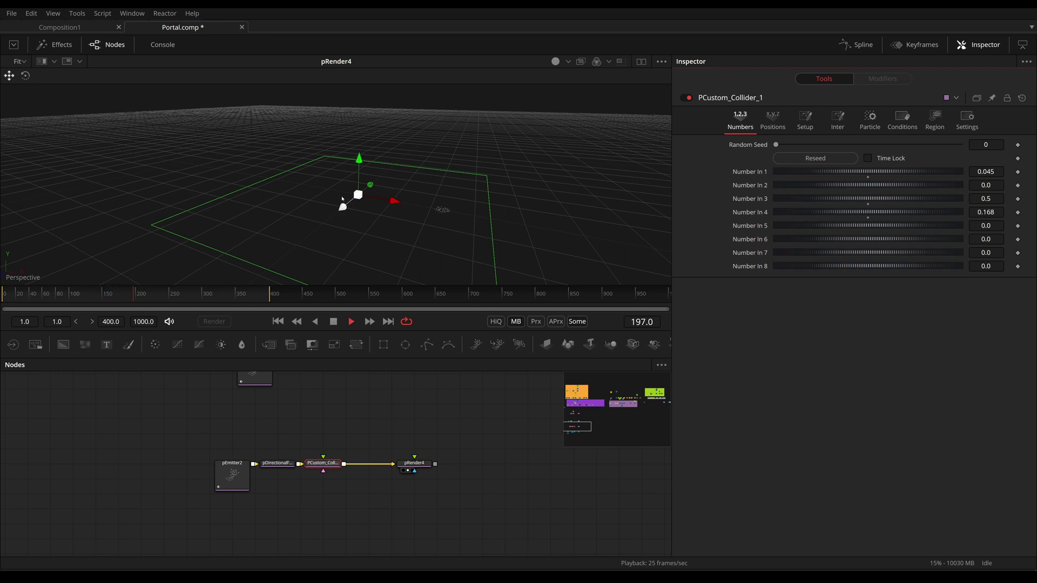
key("space")
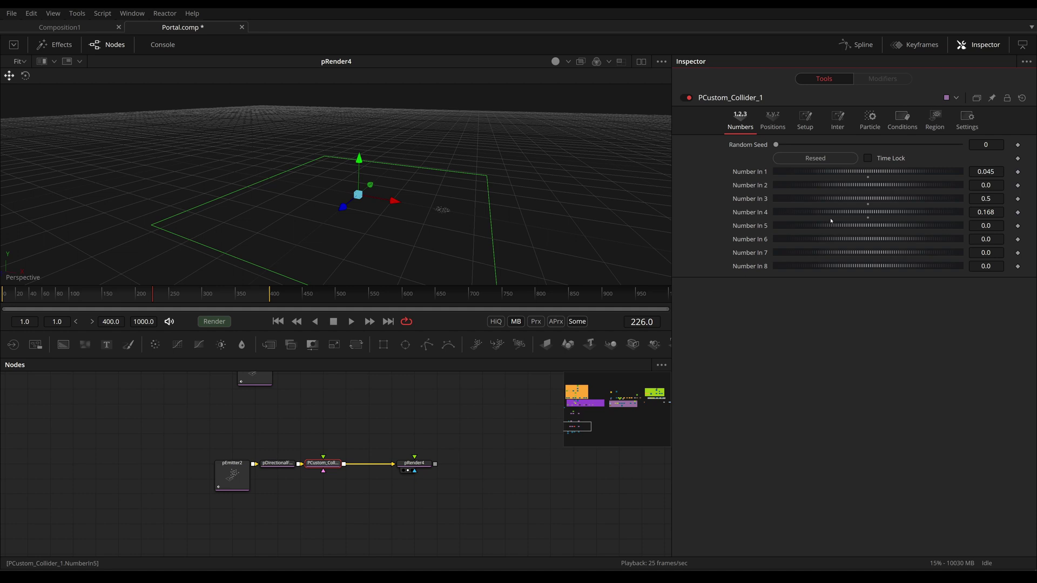
left_click_drag(153, 293, 3, 293)
- Reset Number In 3 to 0.0, play the simulation without the incoming-velocity term, and return to the first frame
left_click(868, 205)
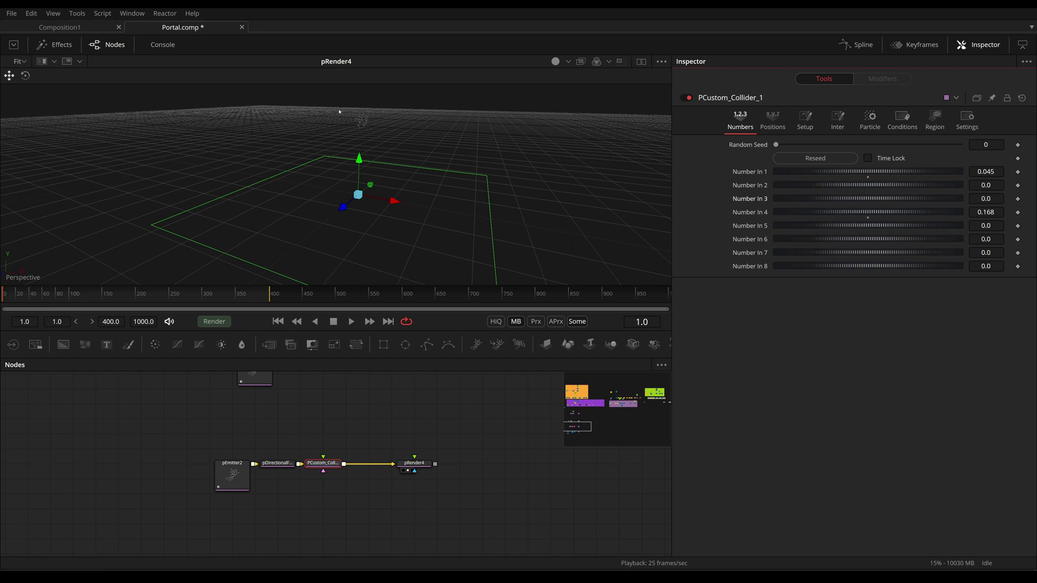
left_click(351, 321)
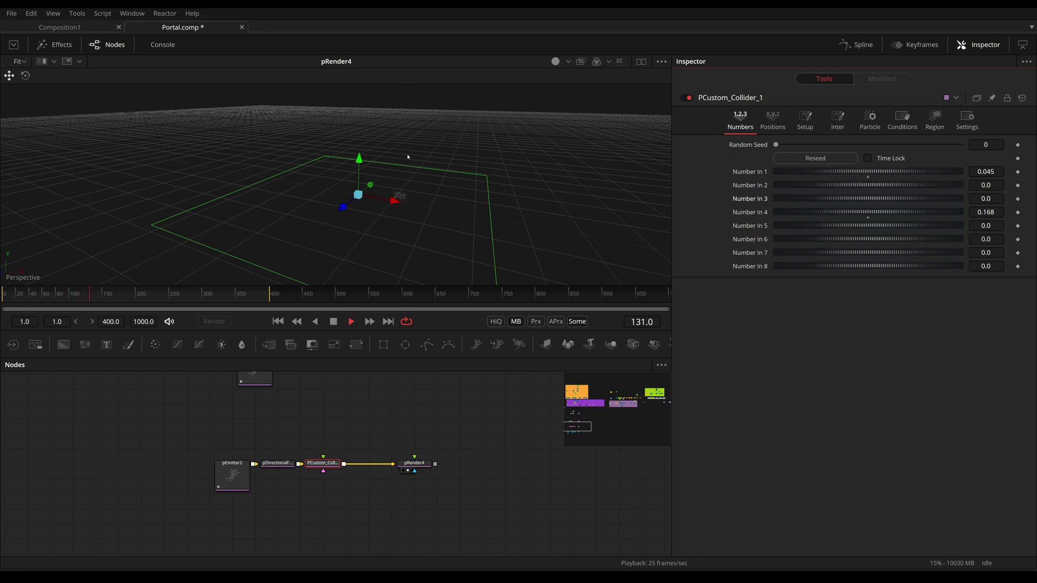
left_click(333, 321)
left_click(278, 321)
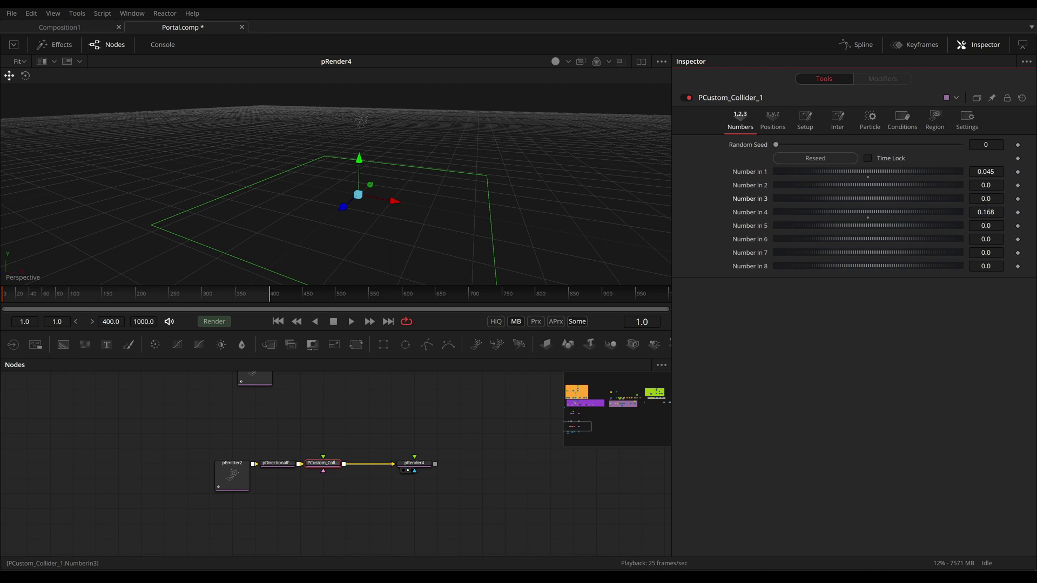
- Restore PCustom_Collider_1's Number In 3 to 0.5
left_click(986, 199)
type("0.5")
key("Tab")
left_click(783, 391)
- Examine the (rand(-n2, n2)) term in the Velocity X expression, play the simulation, and return to frame 1
left_click(867, 118)
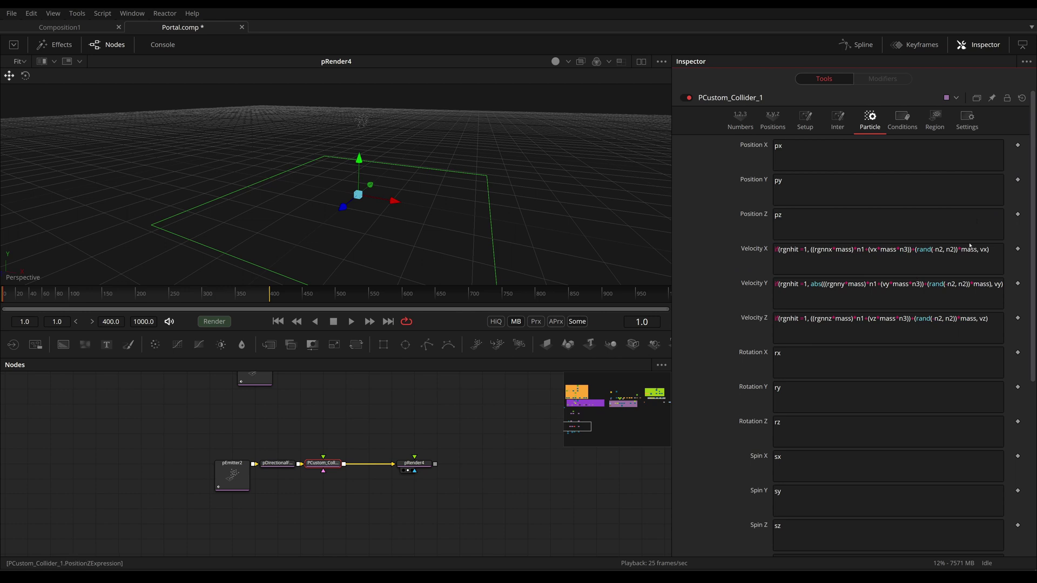
left_click_drag(915, 250, 957, 249)
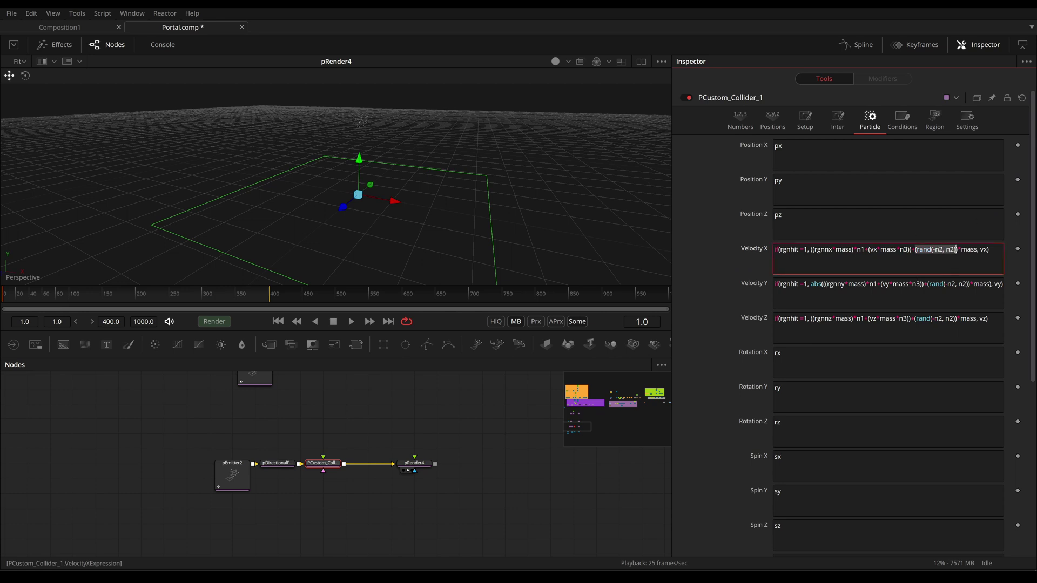
left_click(351, 321)
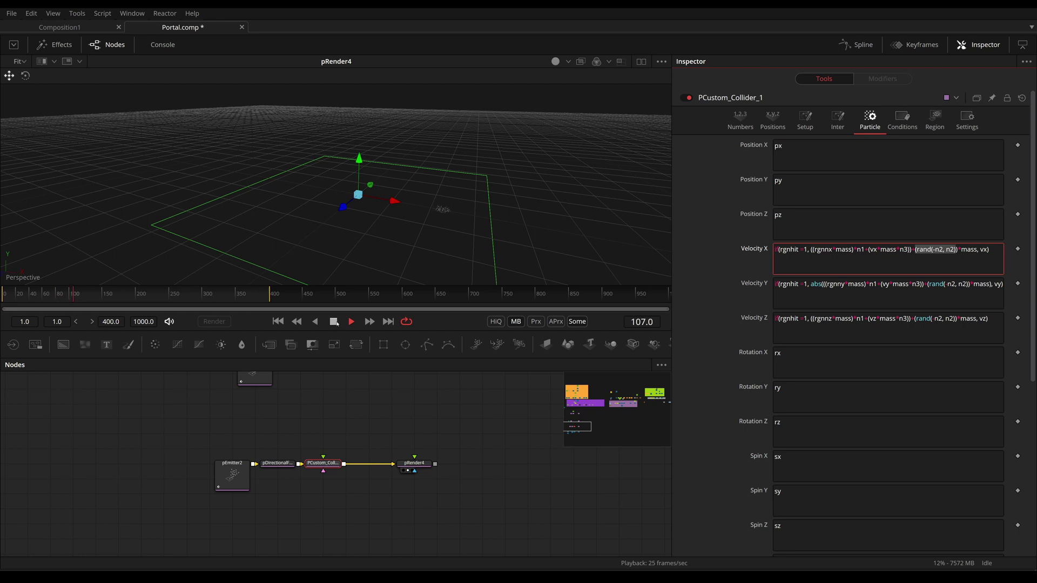
left_click(335, 322)
left_click(278, 321)
- Set PCustom_Collider_1's Number In 2 to 0.008 and play the simulation from the first frame to check the random scatter
left_click(740, 119)
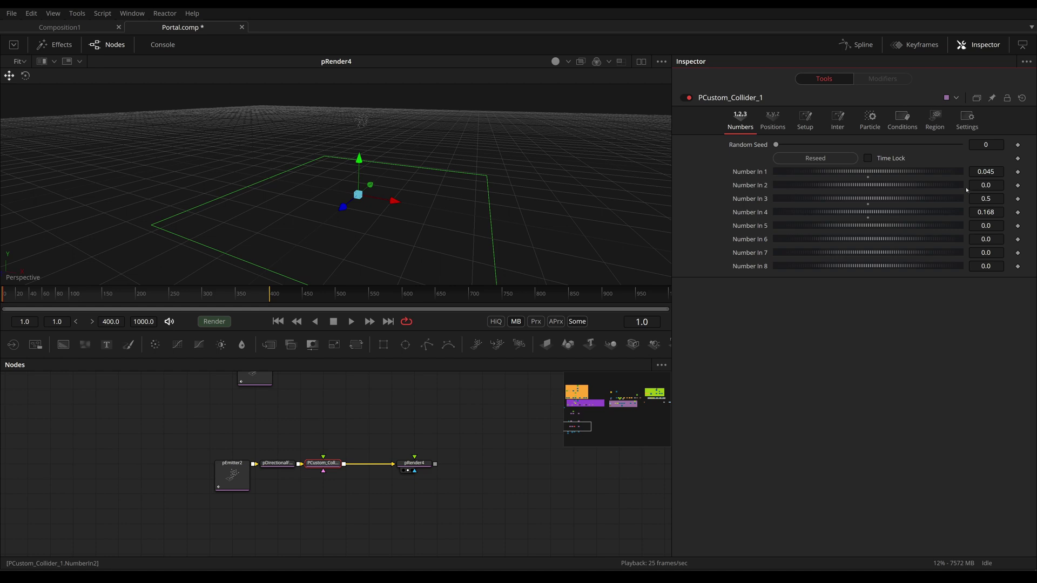
left_click_drag(867, 185, 885, 185)
key("space")
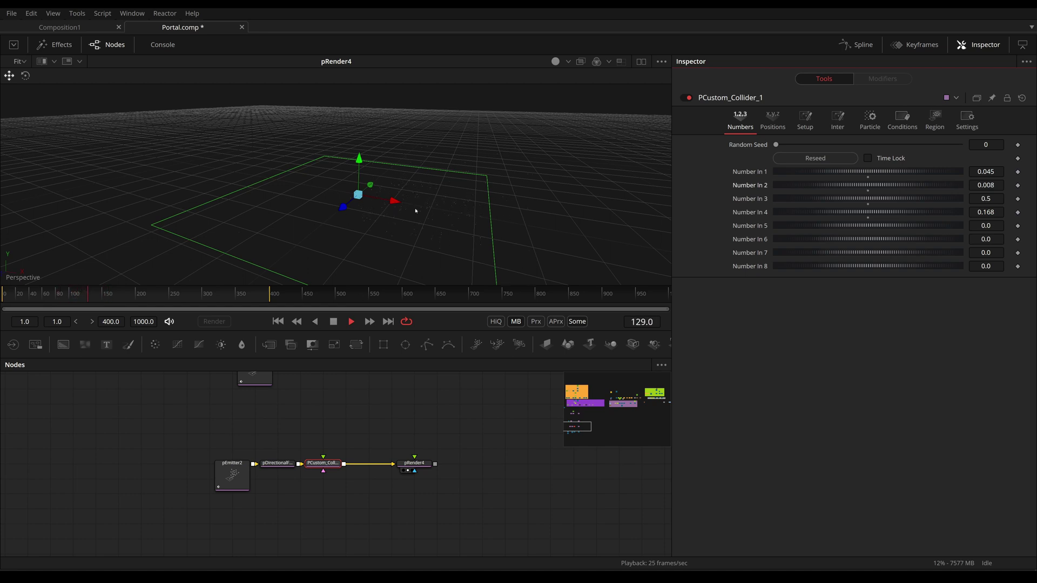
left_click(333, 322)
left_click(278, 321)
left_click(351, 321)
left_click(333, 321)
left_click(278, 321)
- Reduce Number In 2 to 0.002 and Number In 1 to 0.02, and play the simulation
double_click(985, 185)
type("0.002")
double_click(985, 171)
type("0.02")
left_click(351, 321)
left_click(278, 321)
- Set Number In 4 to 0.441, play the simulation, and return to the first frame
double_click(985, 212)
type("0.441")
left_click(351, 321)
left_click(278, 321)
- Set Number In 1 to 0.024 and play the simulation to check how the particles bounce off the tilted rectangle
double_click(985, 171)
type("0.053")
left_click(351, 321)
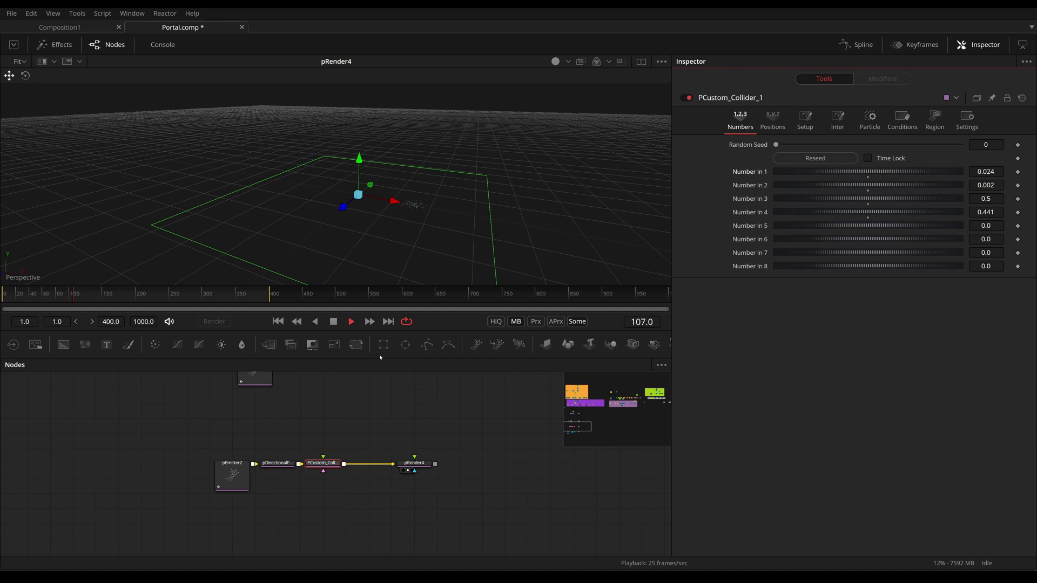
left_click(334, 323)
left_click_drag(422, 182, 373, 227)
left_click(351, 322)
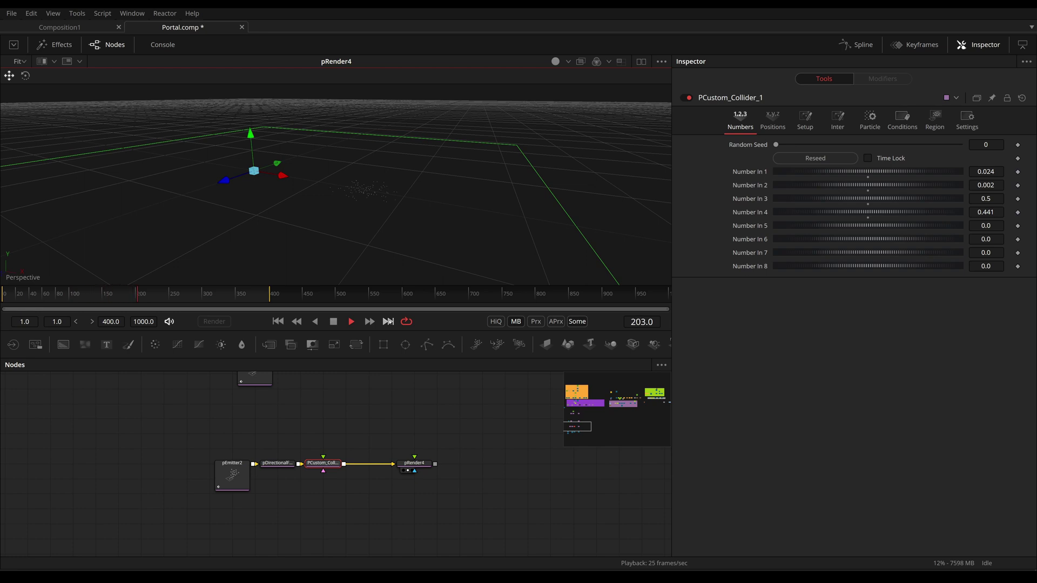
left_click(333, 321)
- Examine the full Velocity X expression and compare the vx, vy and vz terms across the Velocity X, Y and Z expressions
left_click(869, 119)
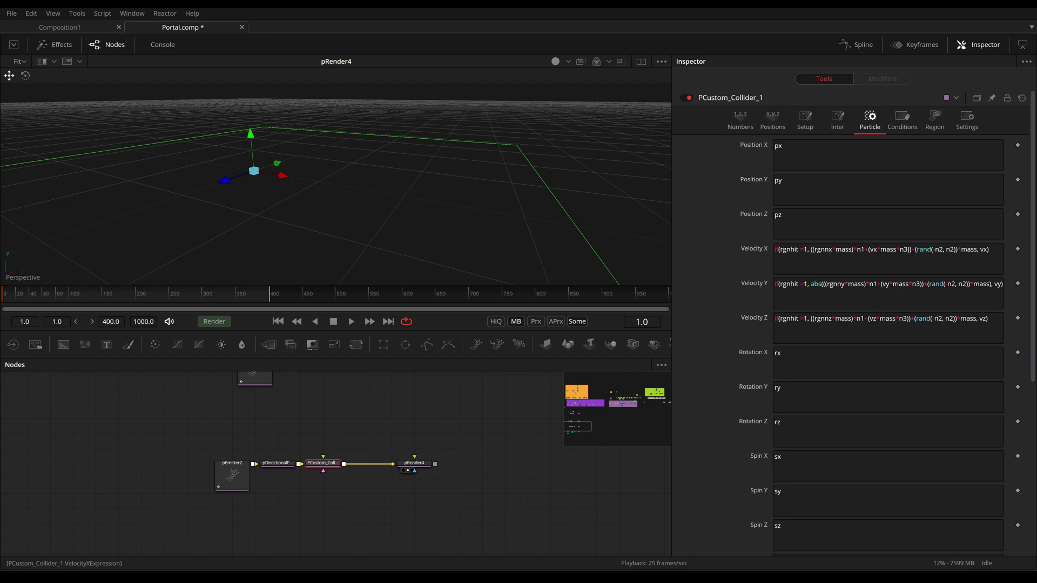
left_click_drag(995, 249, 779, 250)
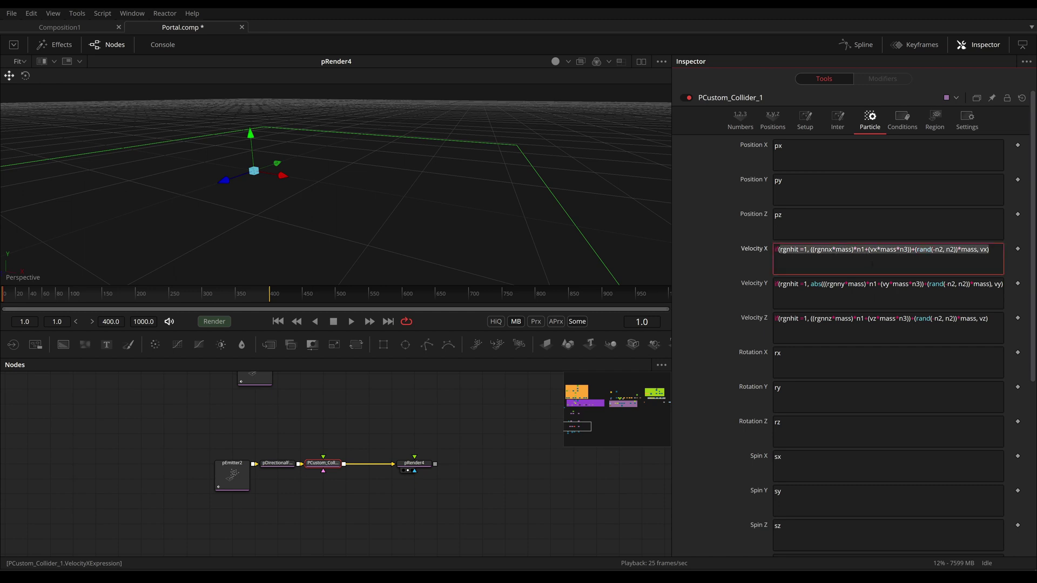
left_click(880, 266)
left_click_drag(877, 249, 870, 250)
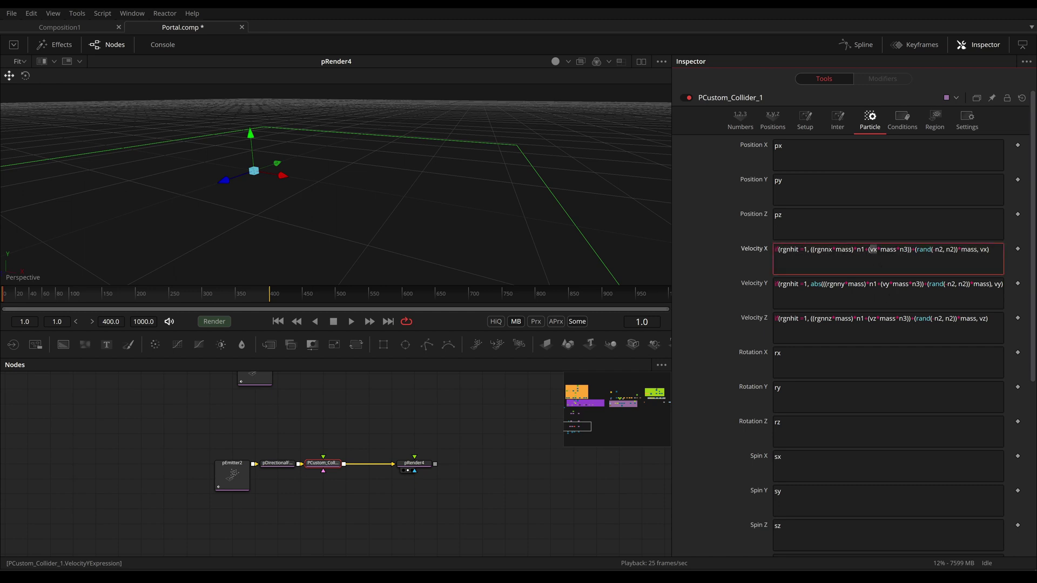
double_click(885, 284)
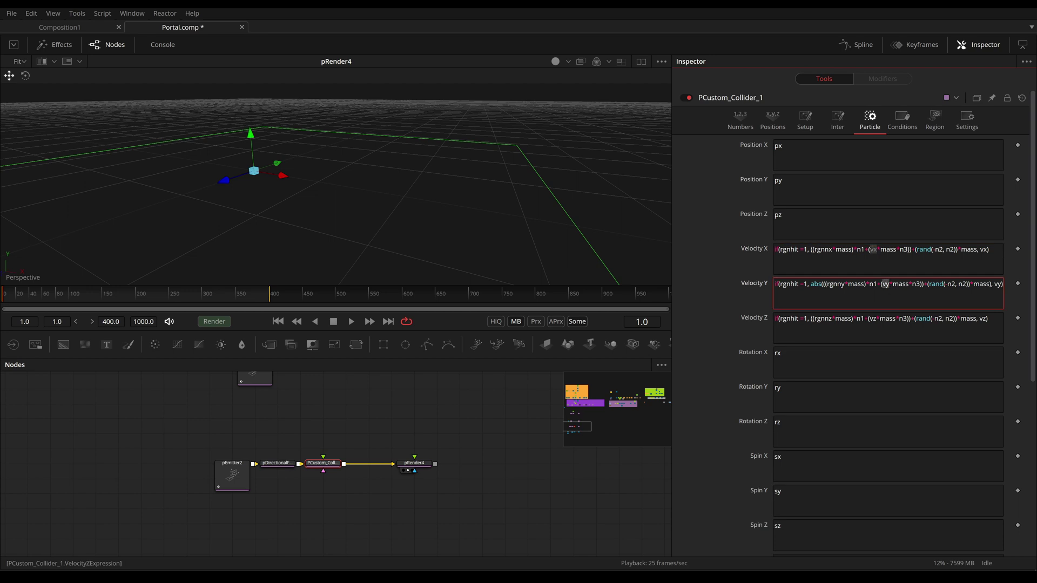
double_click(871, 319)
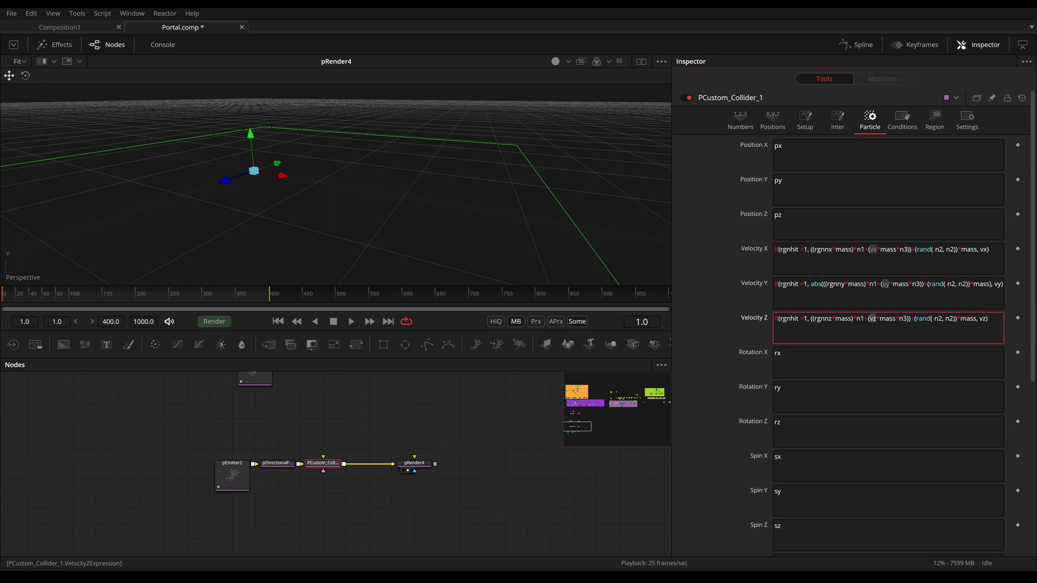
- Examine the abs function in the collider's Velocity Y expression and check the pDirectionalForce2 settings
left_click(896, 284)
left_click(890, 250)
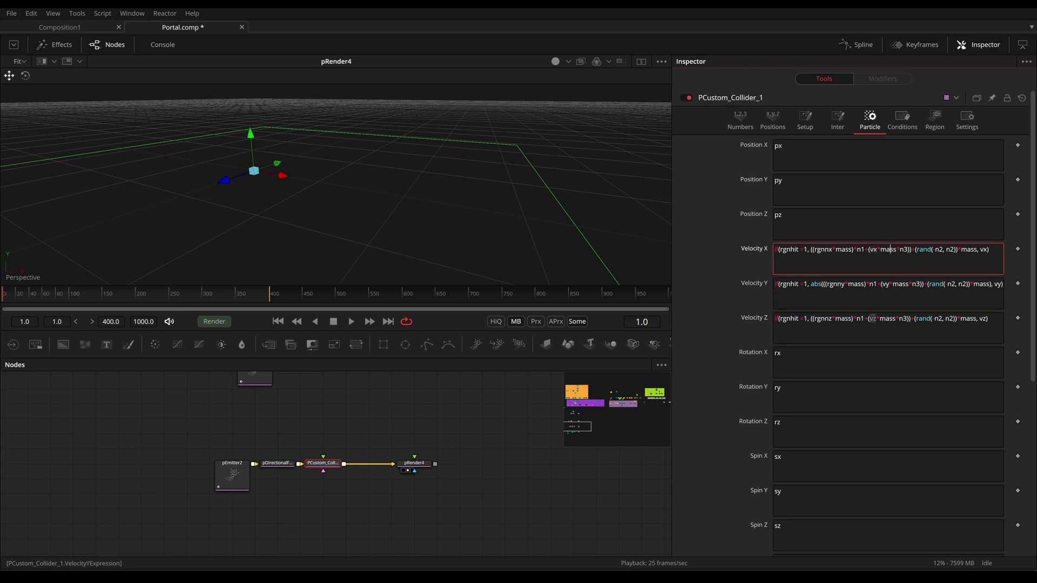
left_click_drag(811, 284, 818, 284)
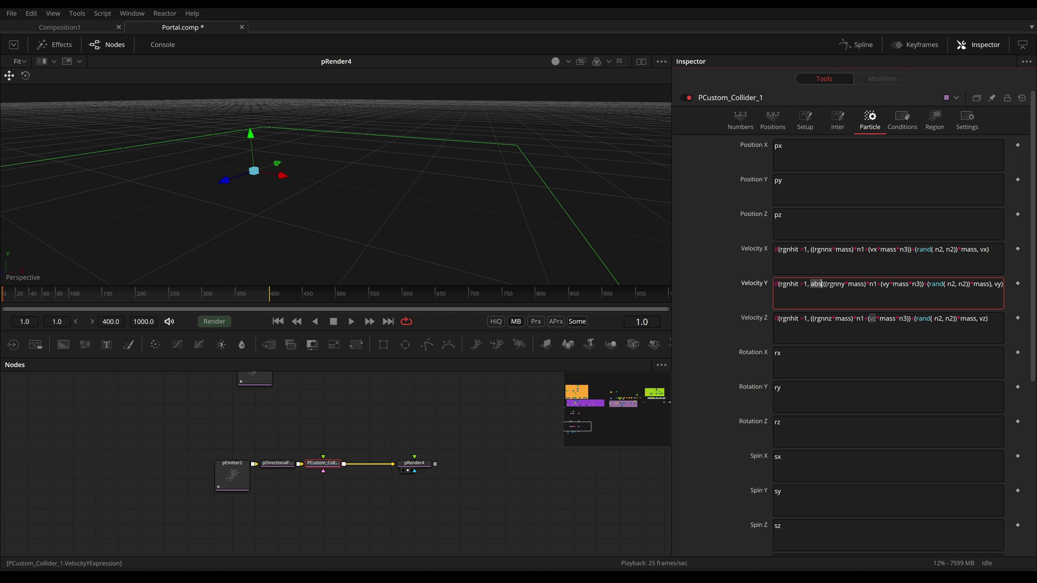
type("(")
left_click(278, 463)
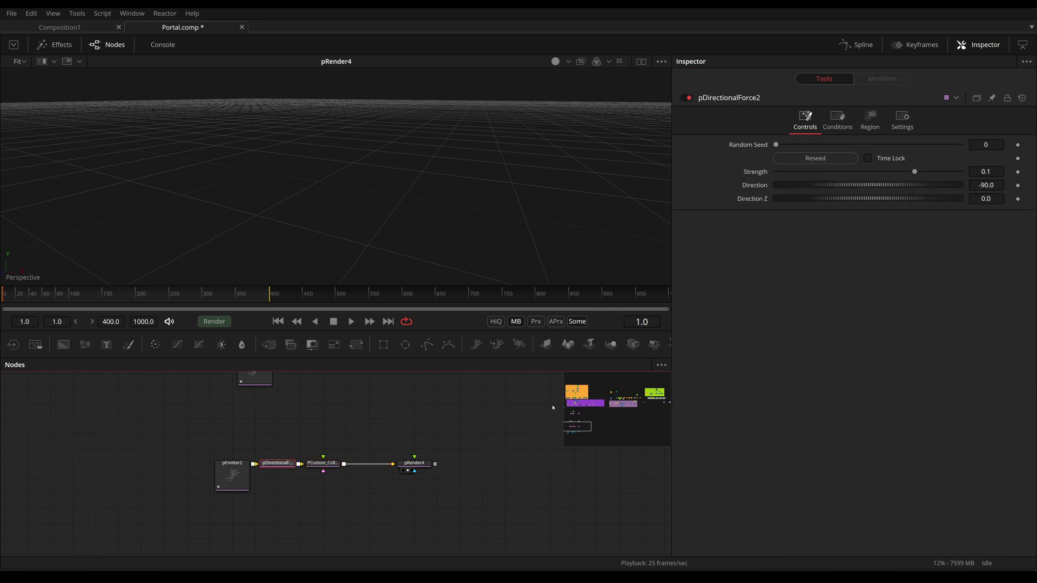
left_click(333, 468)
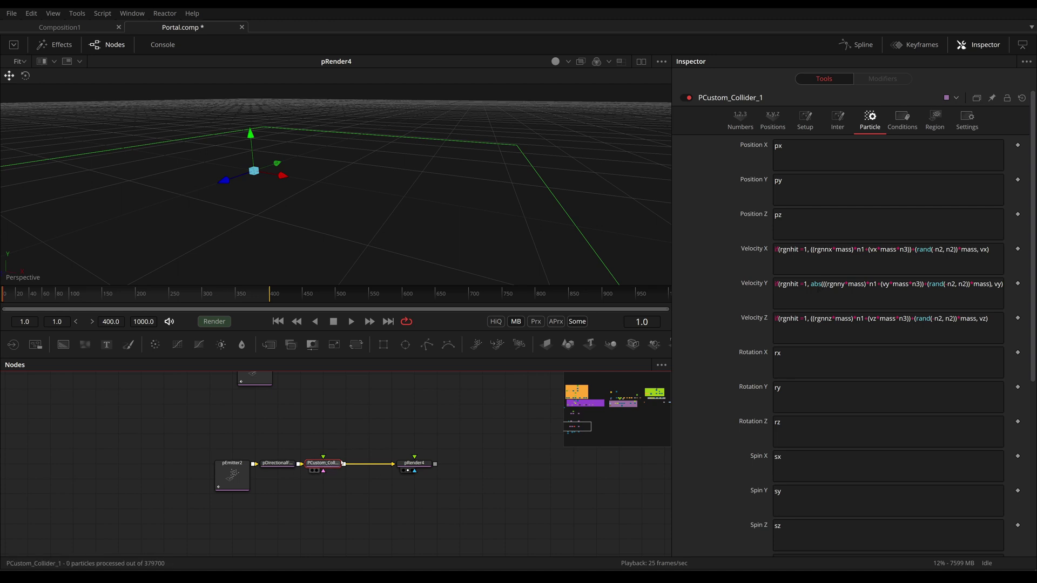
- Review how abs wraps the Velocity Y terms and compare the full Velocity X, Y and Z expressions
left_click_drag(809, 284, 821, 284)
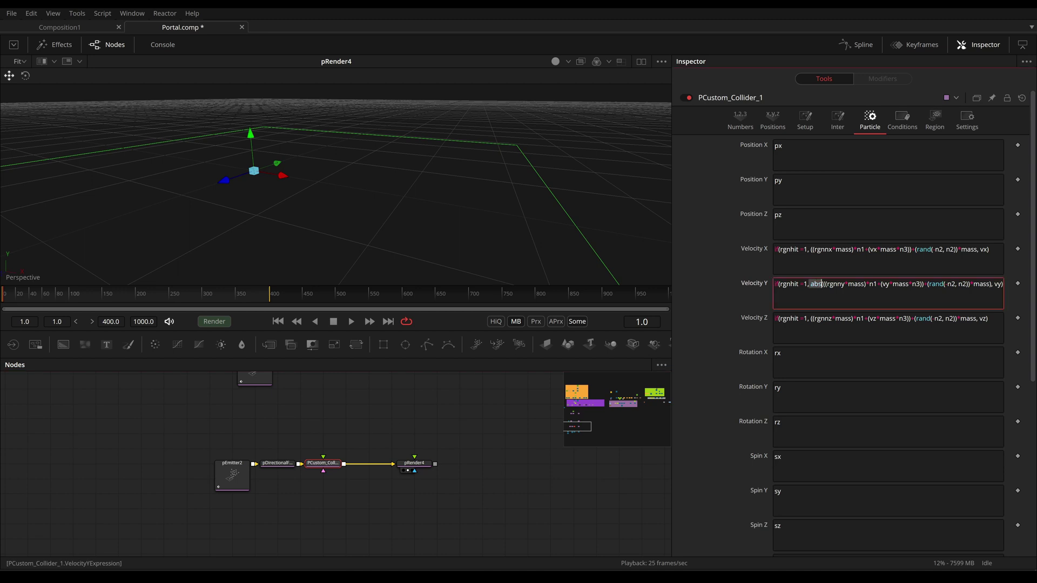
left_click(820, 294)
double_click(815, 284)
left_click(858, 289)
left_click_drag(944, 261, 787, 249)
key("Tab")
key("Tab")
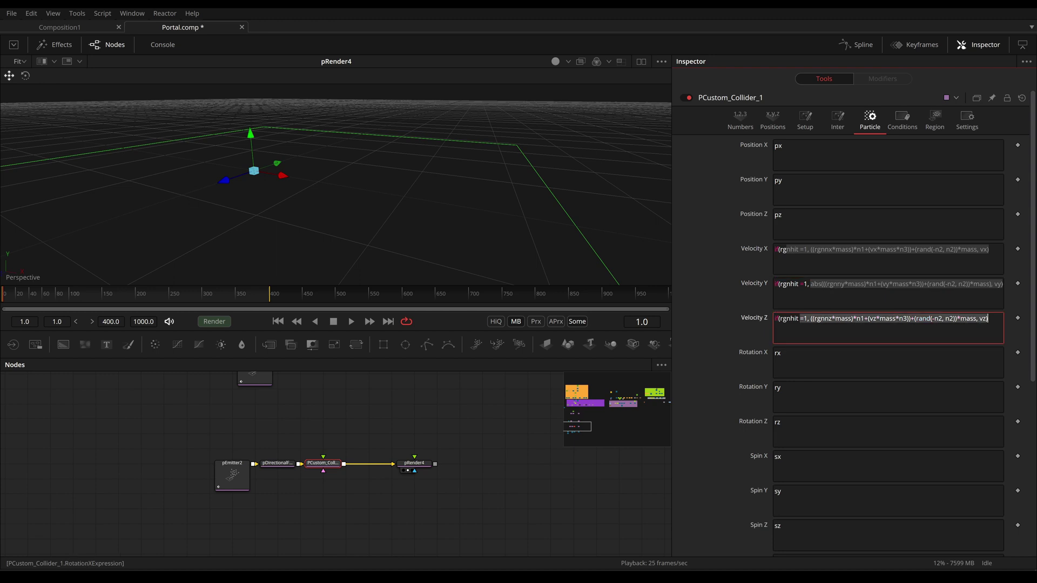
- View pRender1 from the main Particles network, play its simulation with PCustom_Collider disabled, and return to the first frame
left_click_drag(398, 424, 392, 527)
left_click_drag(407, 378, 394, 540)
left_click_drag(465, 429, 354, 448)
left_click(323, 479)
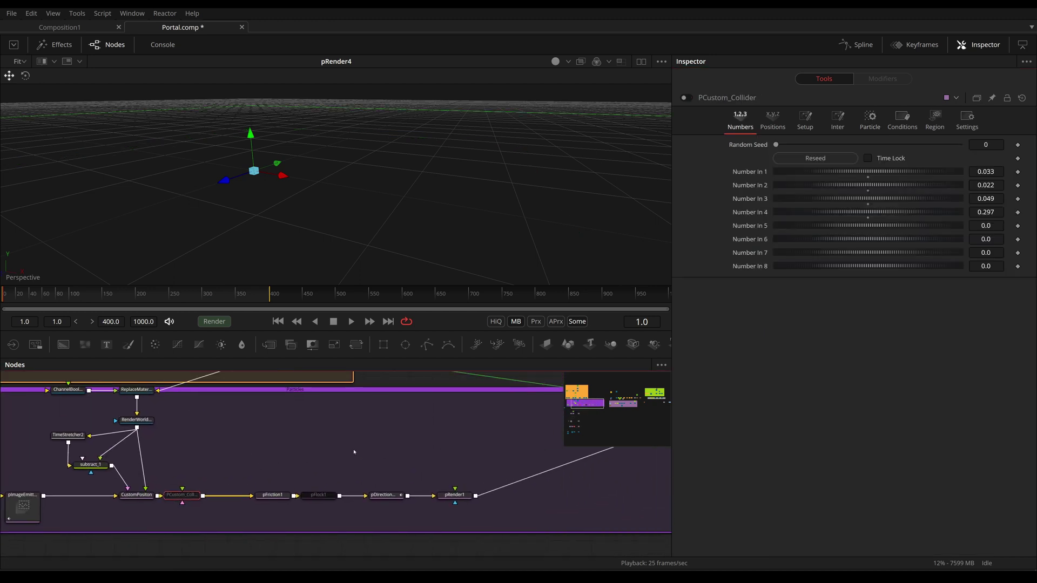
left_click(517, 489)
key("space")
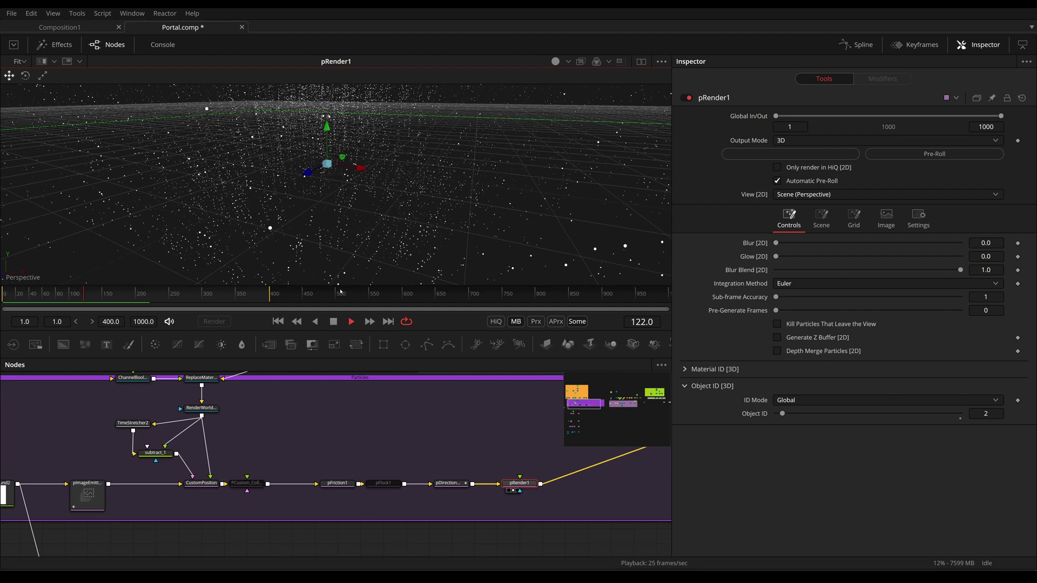
left_click(277, 322)
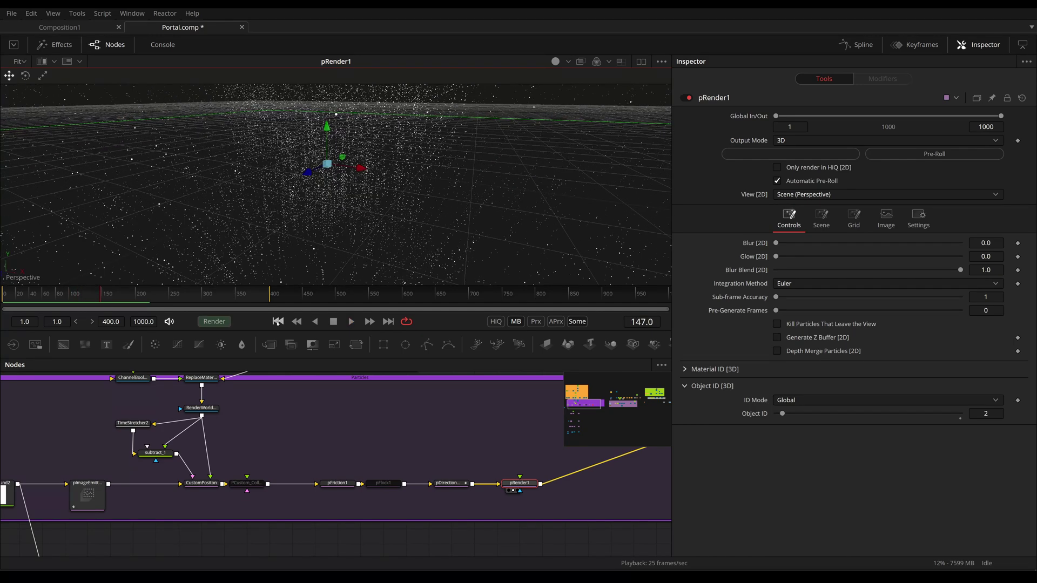
- Enable PCustom_Collider in the Particles network, play the simulation to about frame 227, and stop playback
left_click(249, 484)
key("space")
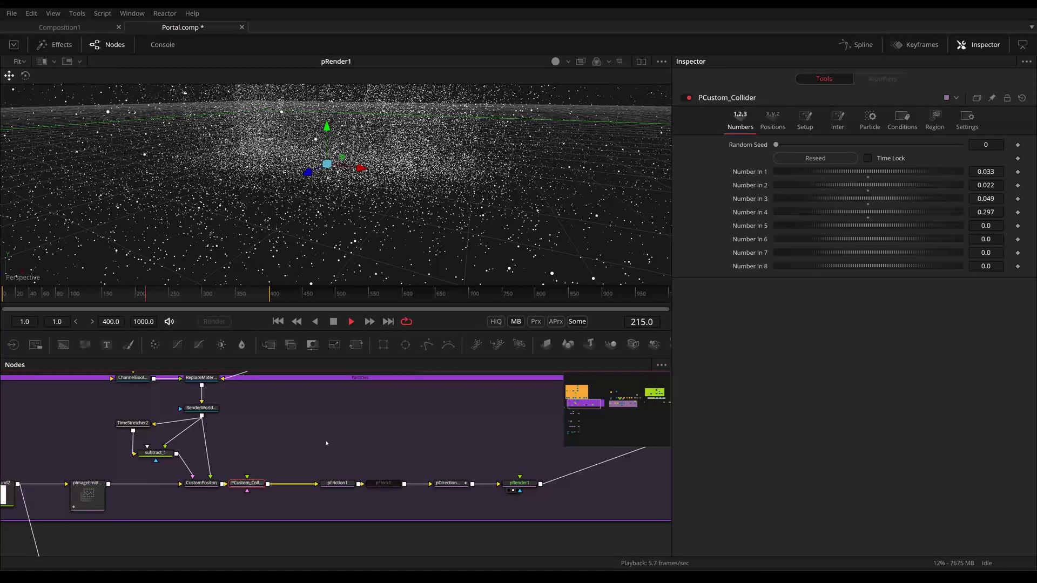
key("space")
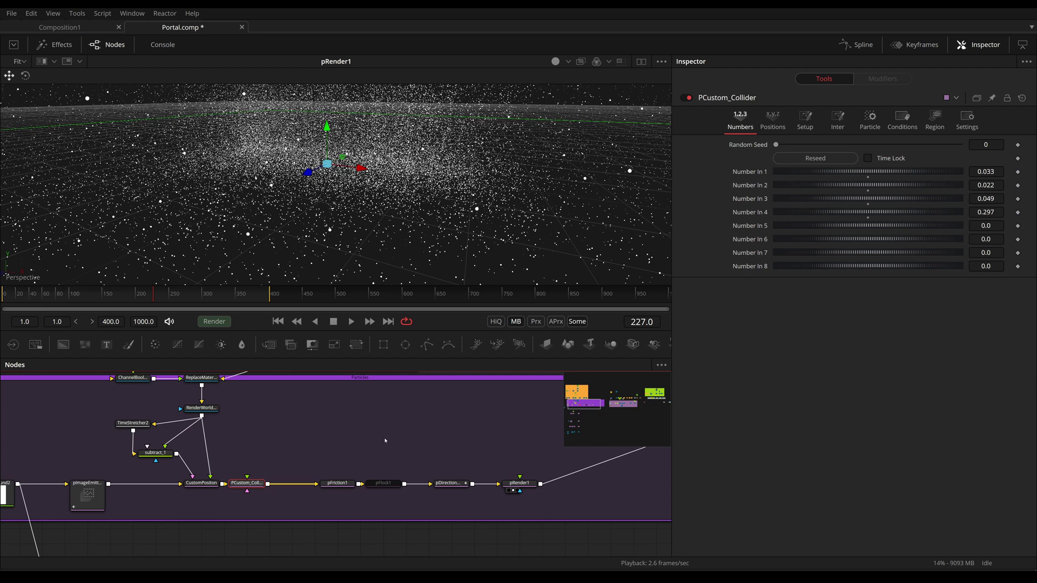
- Inspect the pFriction1, pDirectionalForce1 and pRender1 settings further along the particle chain
left_click(337, 482)
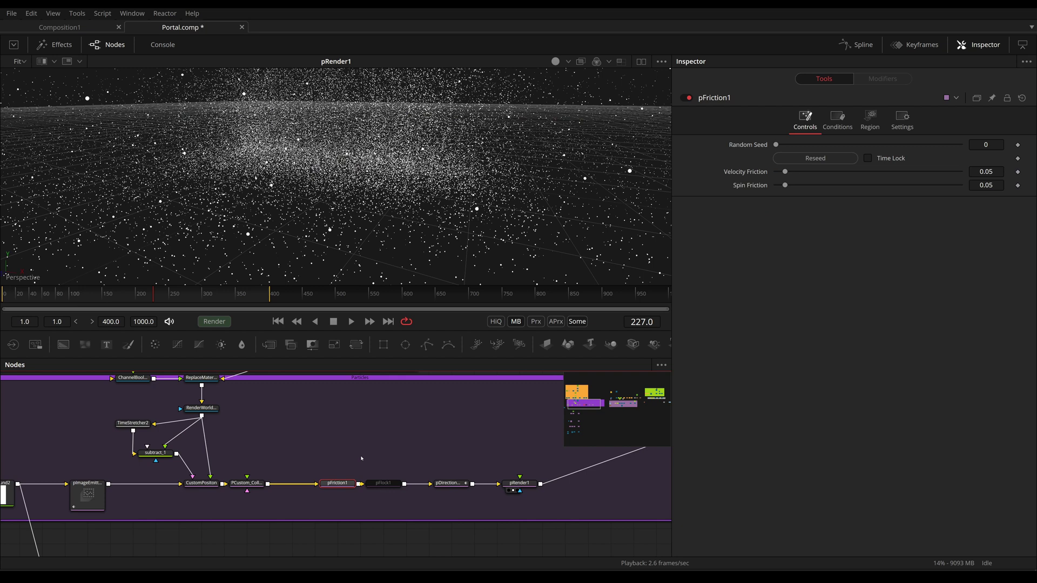
left_click(453, 483)
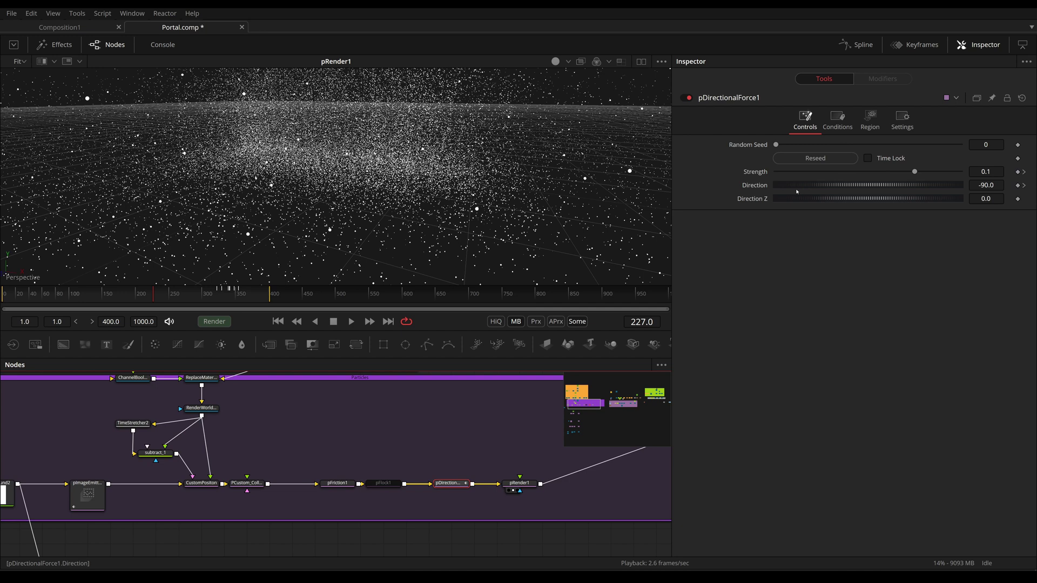
left_click_drag(527, 465, 420, 434)
left_click(413, 453)
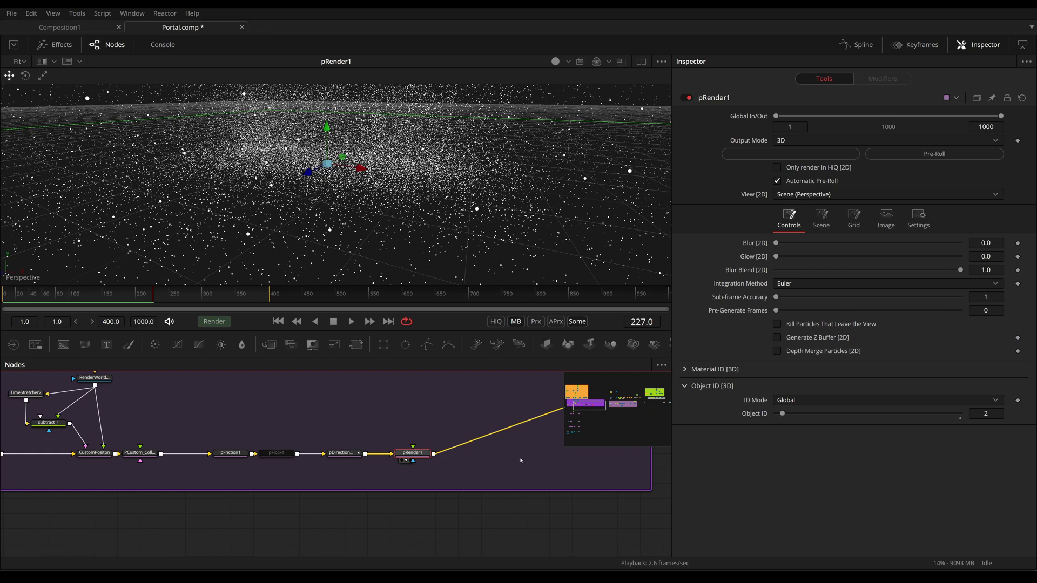
- View the merged 3D scene at Merge3D3 and load the Render_Portal output into the viewer at frame 1
left_click_drag(593, 458, 470, 493)
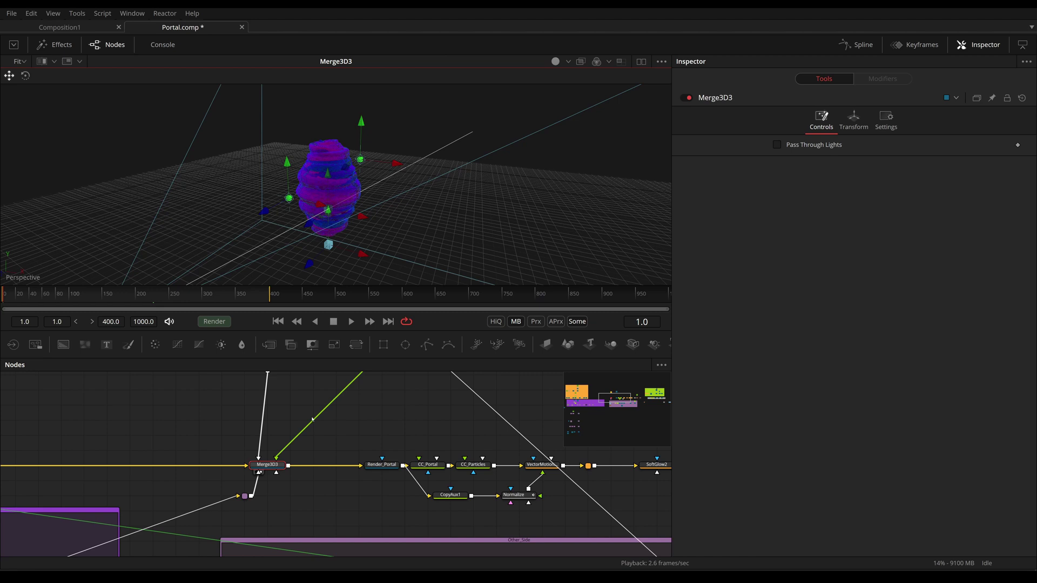
left_click(380, 466)
key("1")
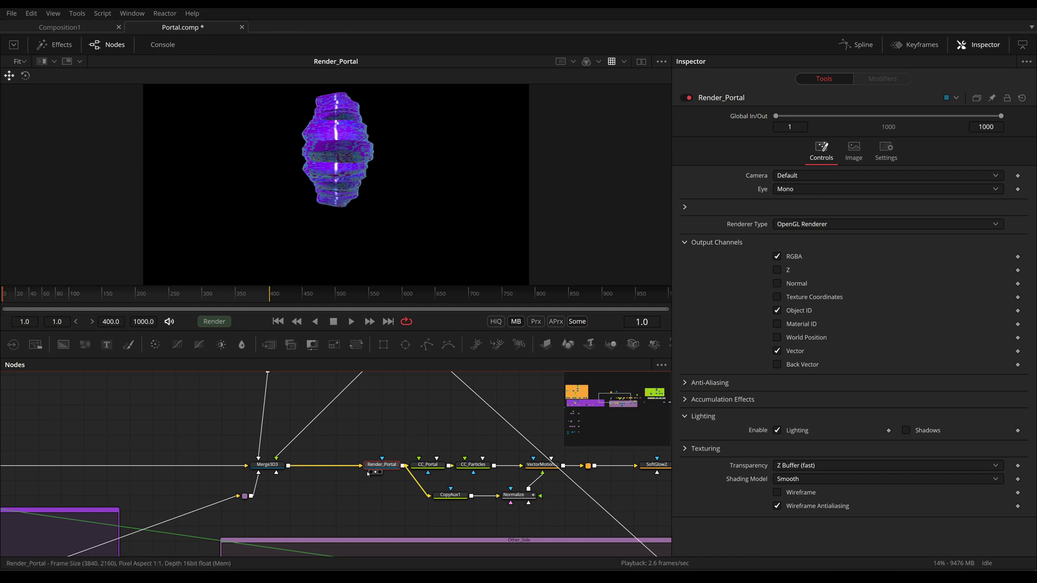
left_click_drag(403, 433, 366, 446)
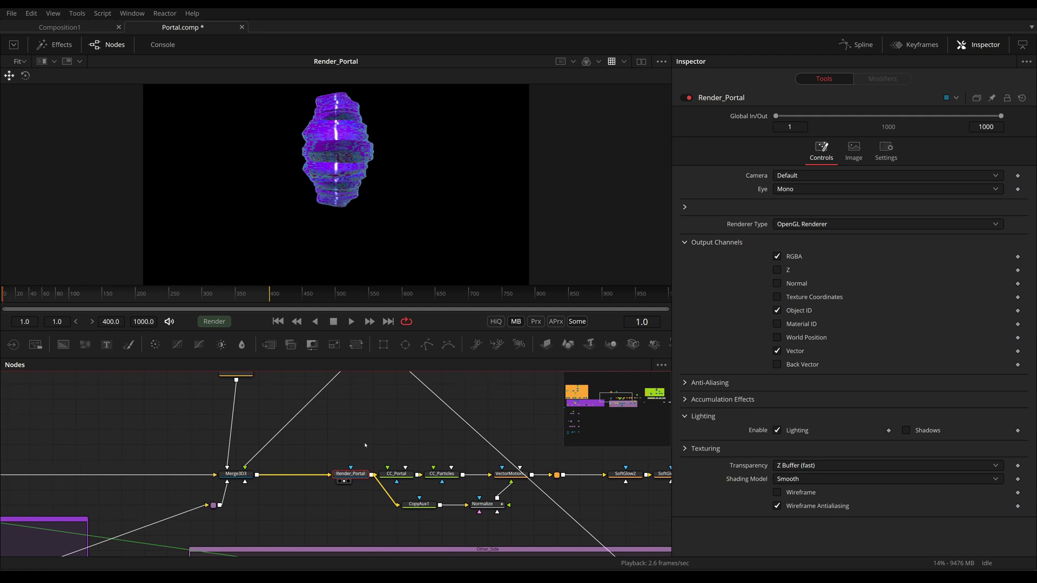